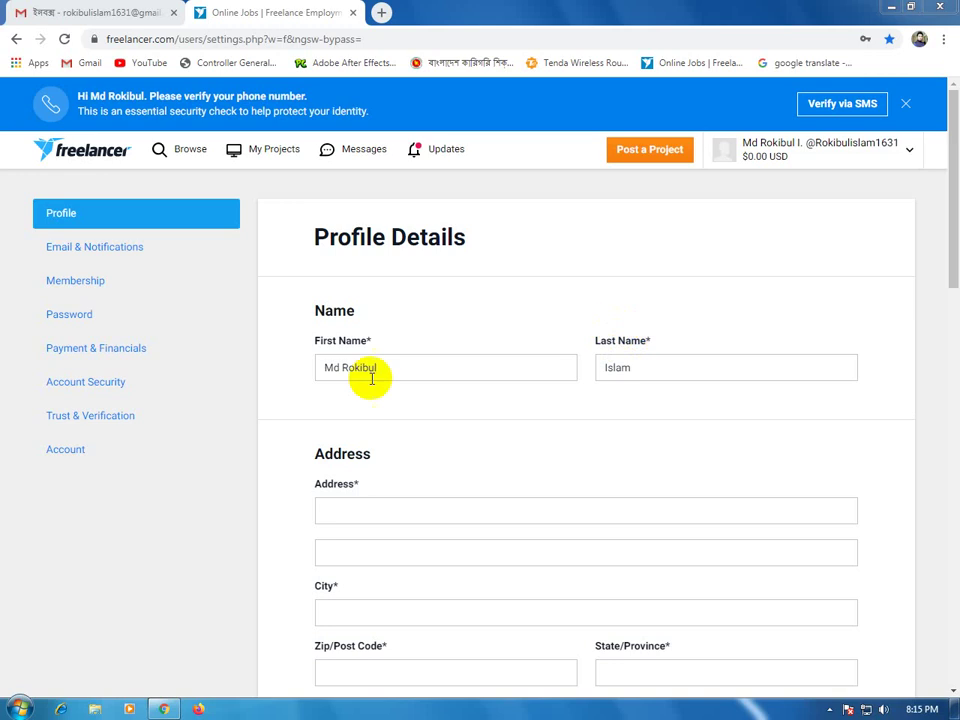
Open the profile settings and go through the name, street address and city fields.
left_click(58, 216)
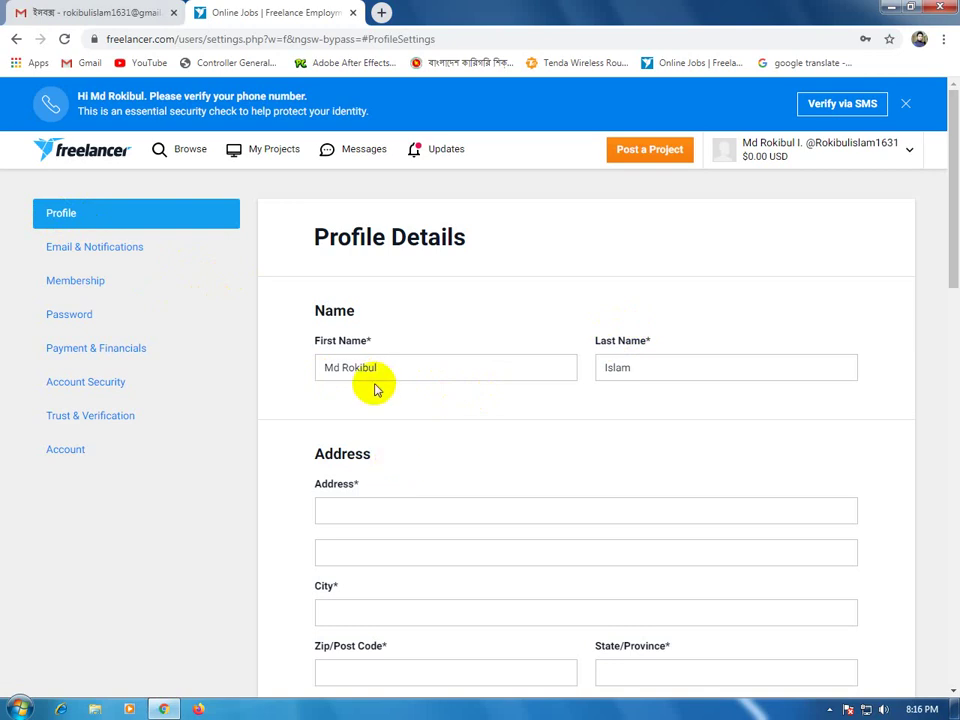
scroll(555, 375, "down", 1)
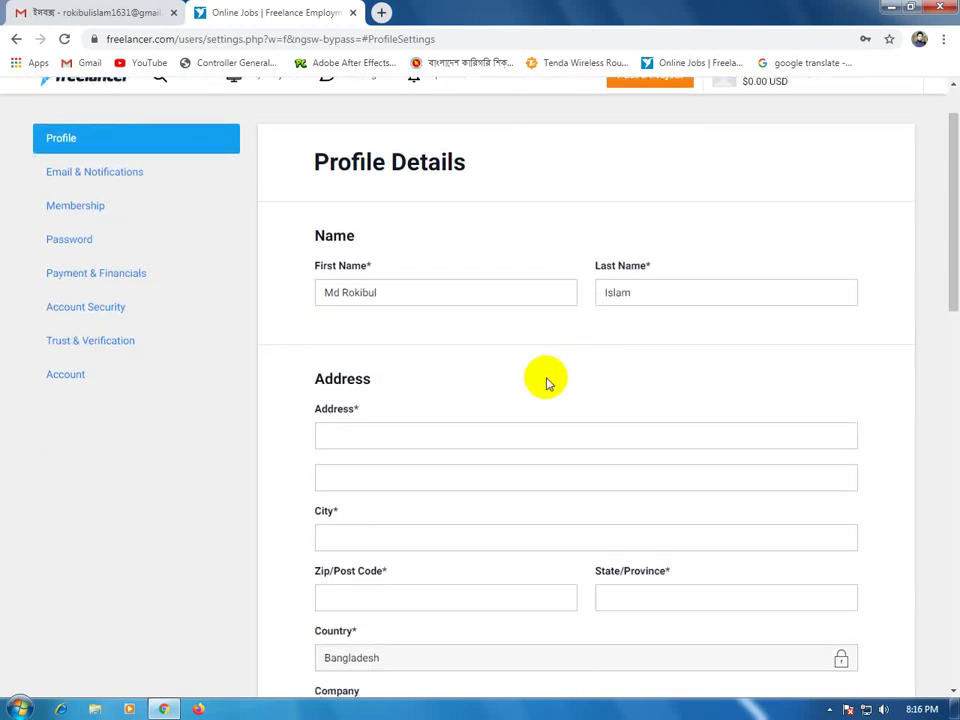
left_click(393, 433)
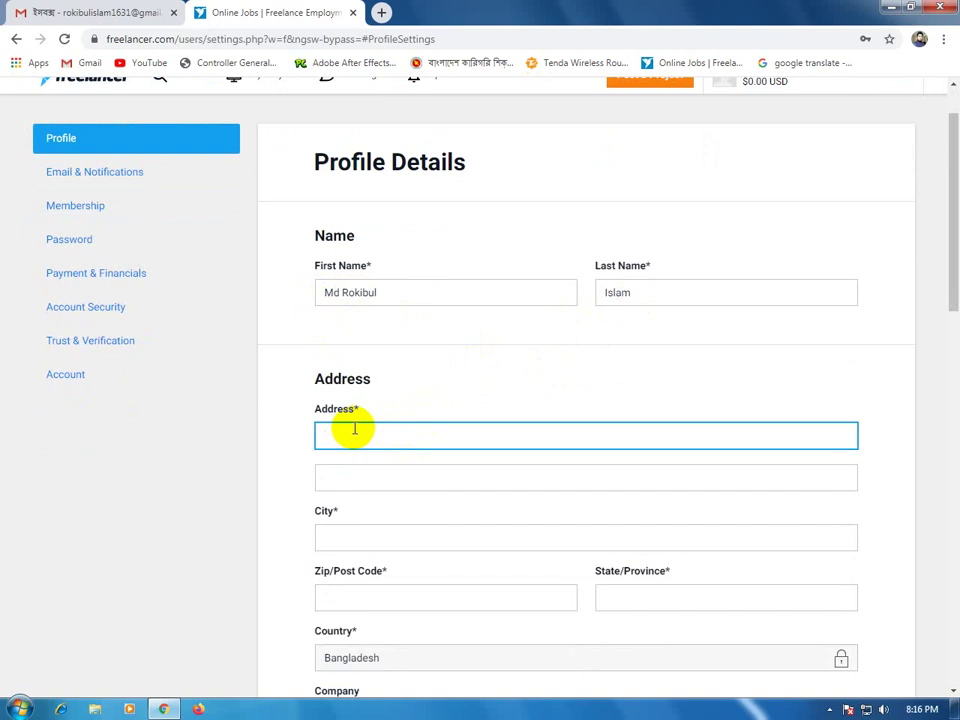
left_click(399, 474)
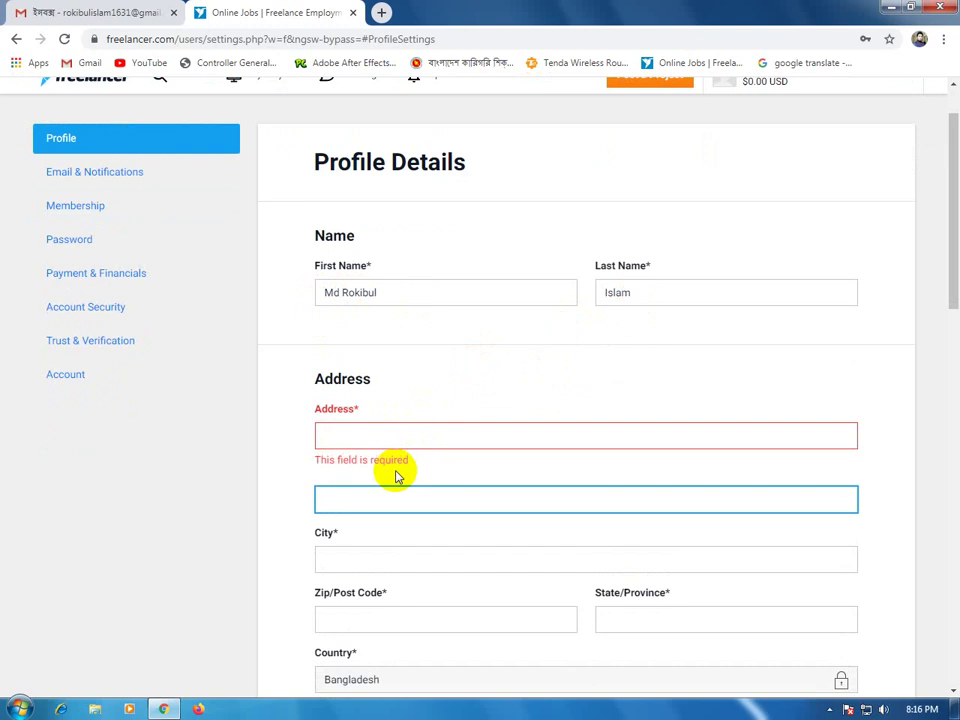
scroll(386, 501, "down", 2)
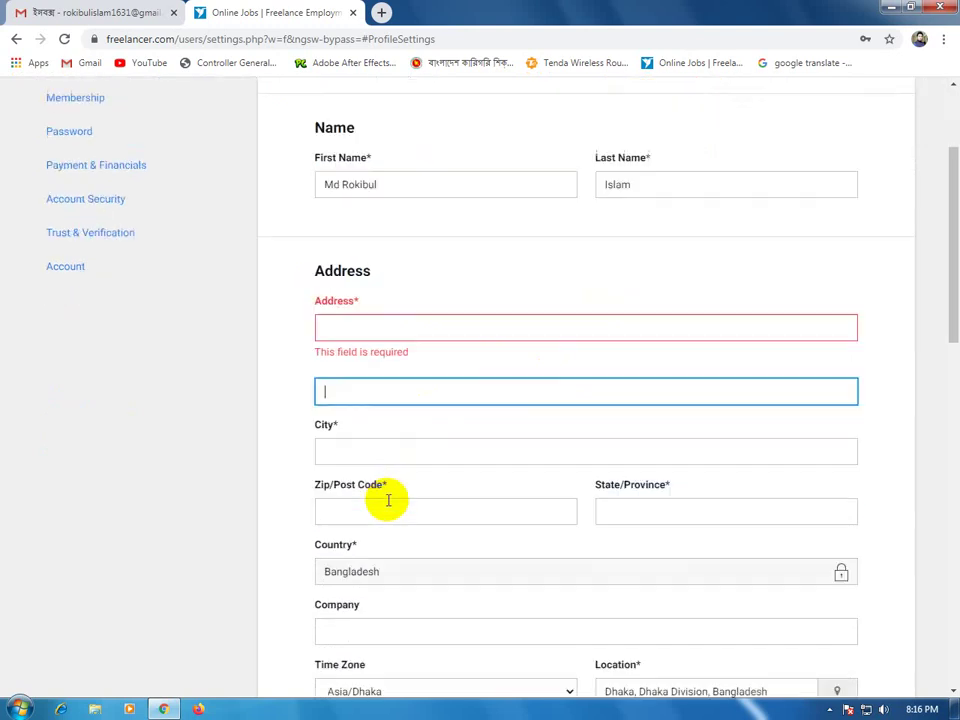
left_click(358, 407)
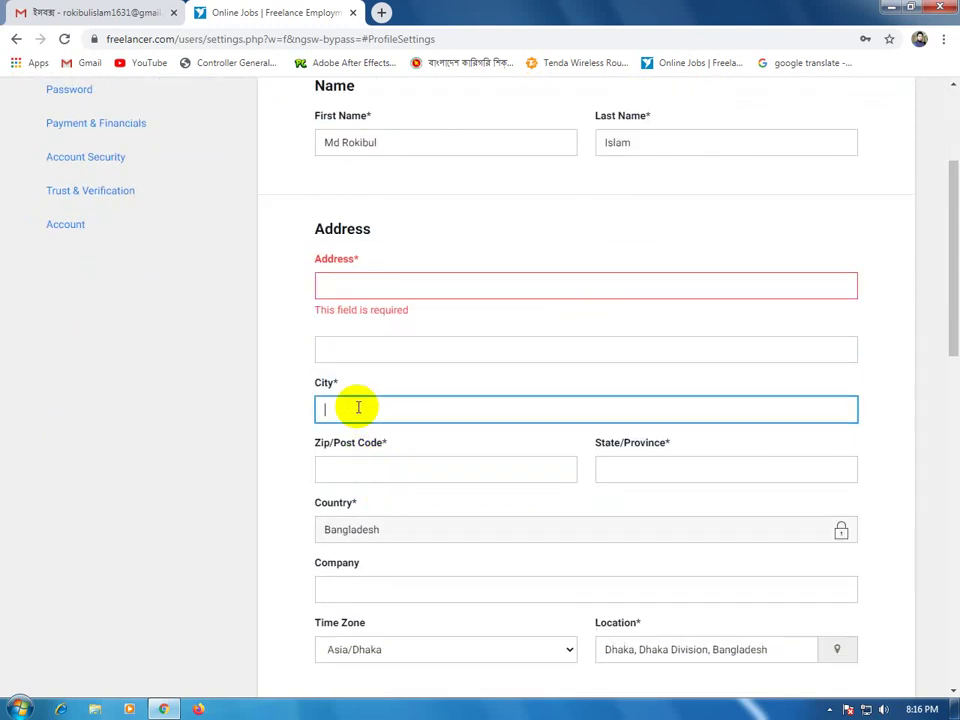
Enter the zip/post code in the profile's address section.
left_click(369, 472)
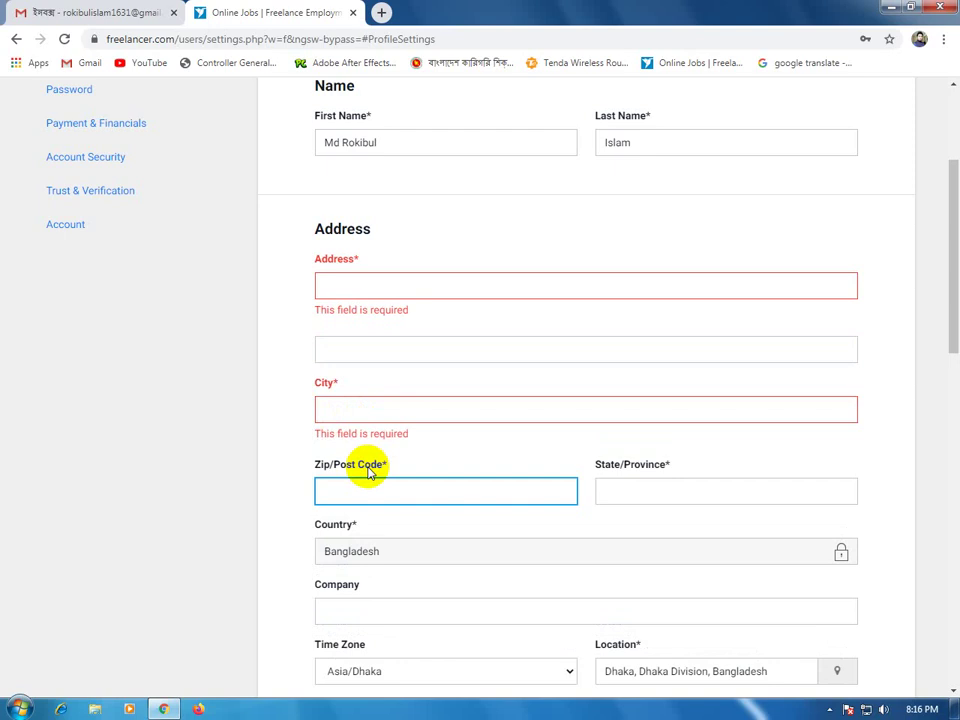
type("4070")
key("BackSpace")
key("BackSpace")
key("BackSpace")
key("BackSpace")
type("7040")
Review the state/province, company, time zone and location fields of the profile's address section.
scroll(514, 467, "up", 1)
left_click(639, 562)
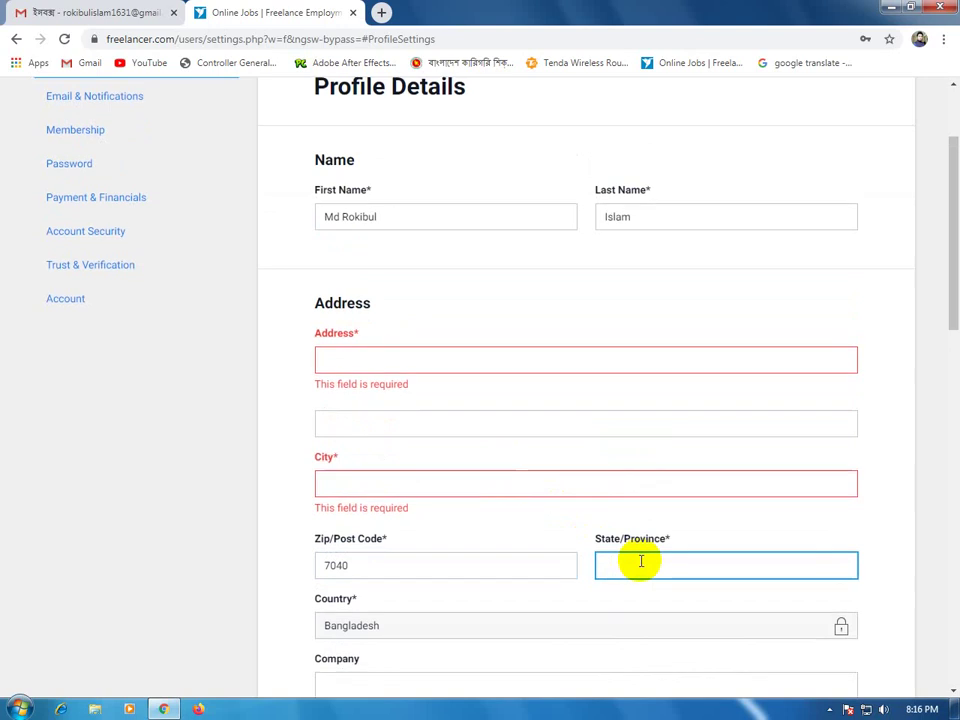
scroll(500, 561, "down", 1)
scroll(433, 560, "down", 2)
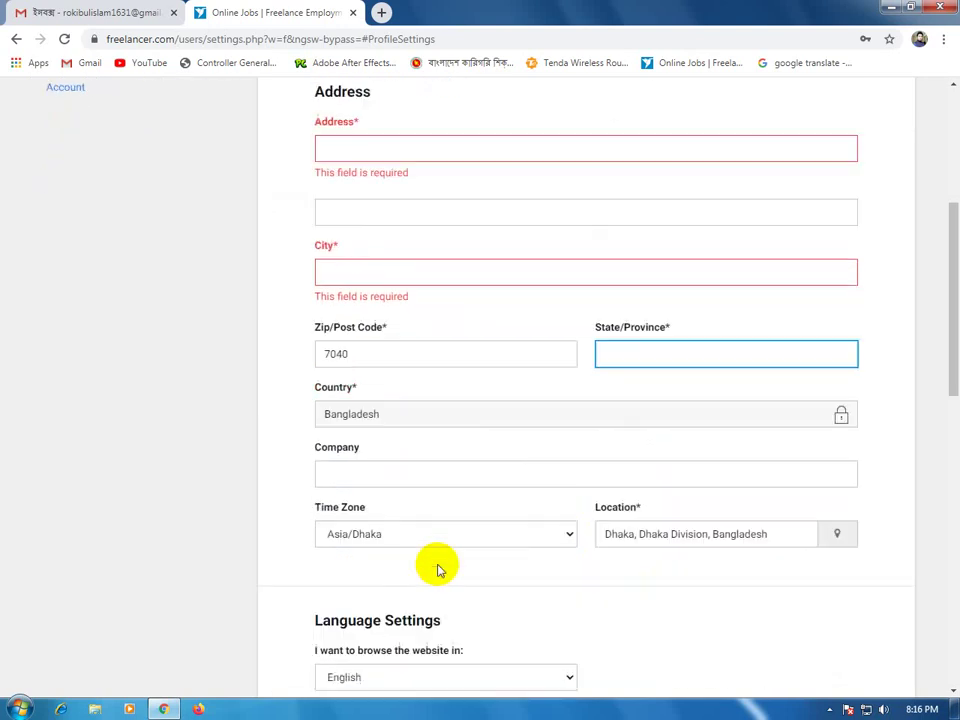
left_click(533, 466)
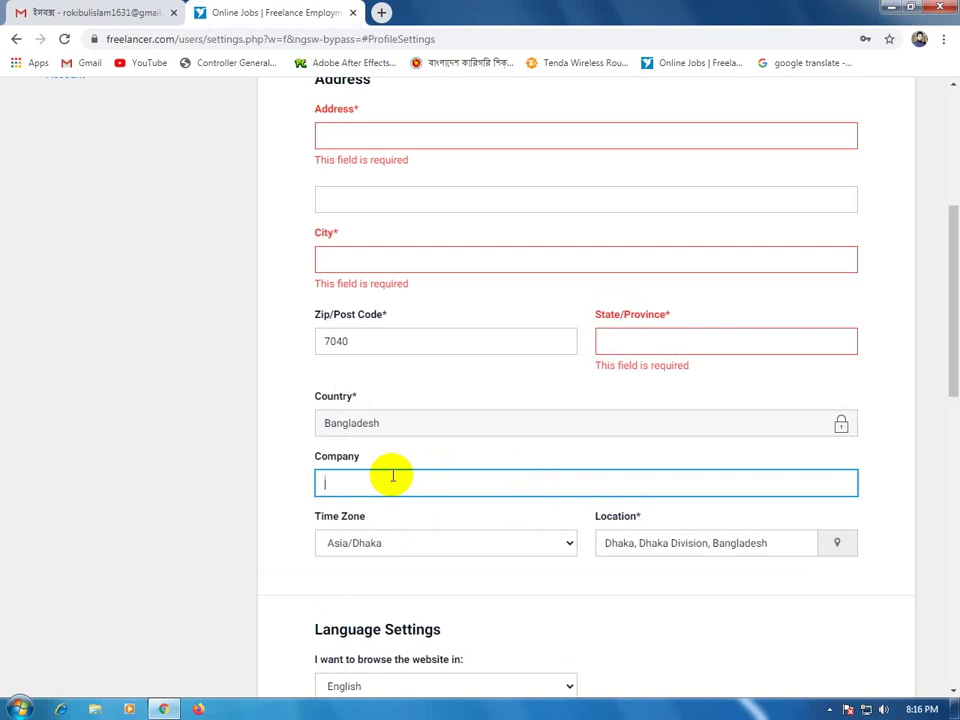
scroll(396, 525, "down", 1)
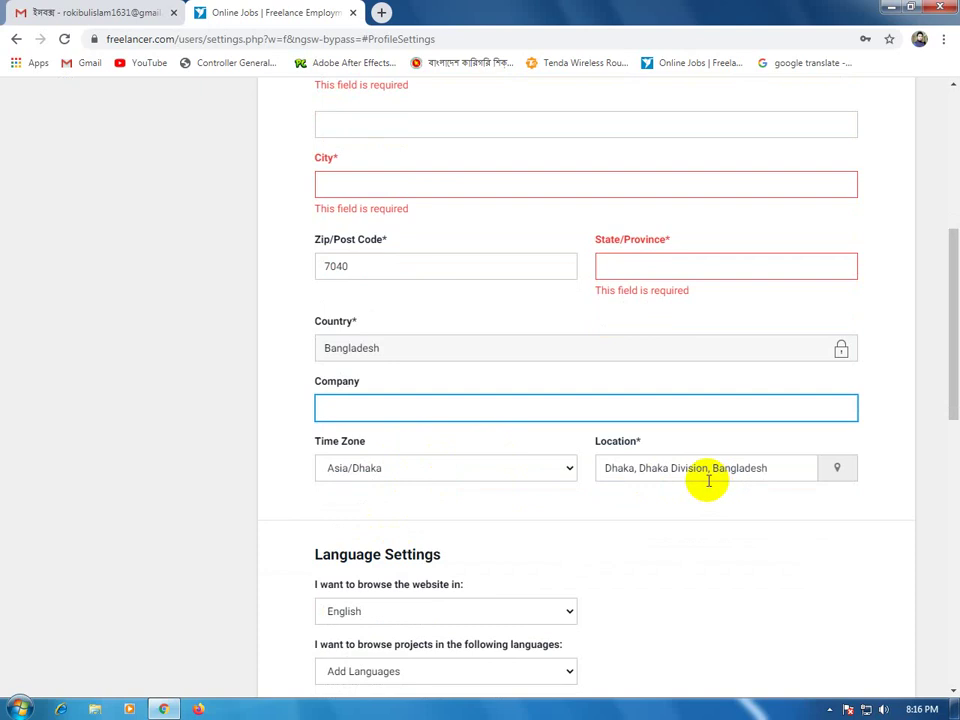
scroll(707, 482, "down", 3)
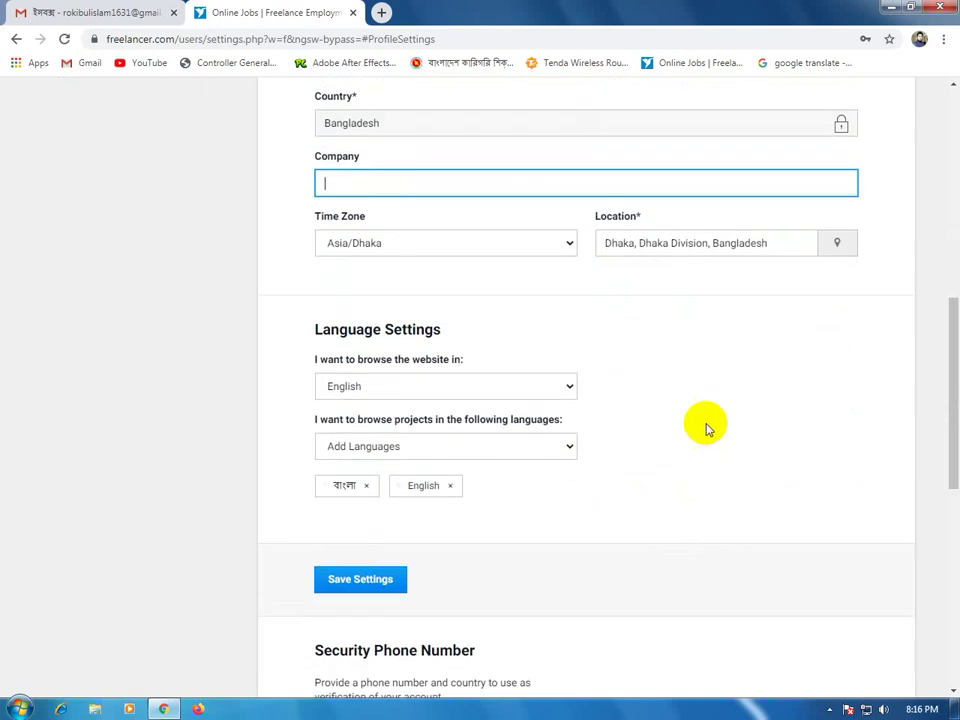
Choose English as the language for browsing the website and check the remaining profile language settings.
left_click(407, 396)
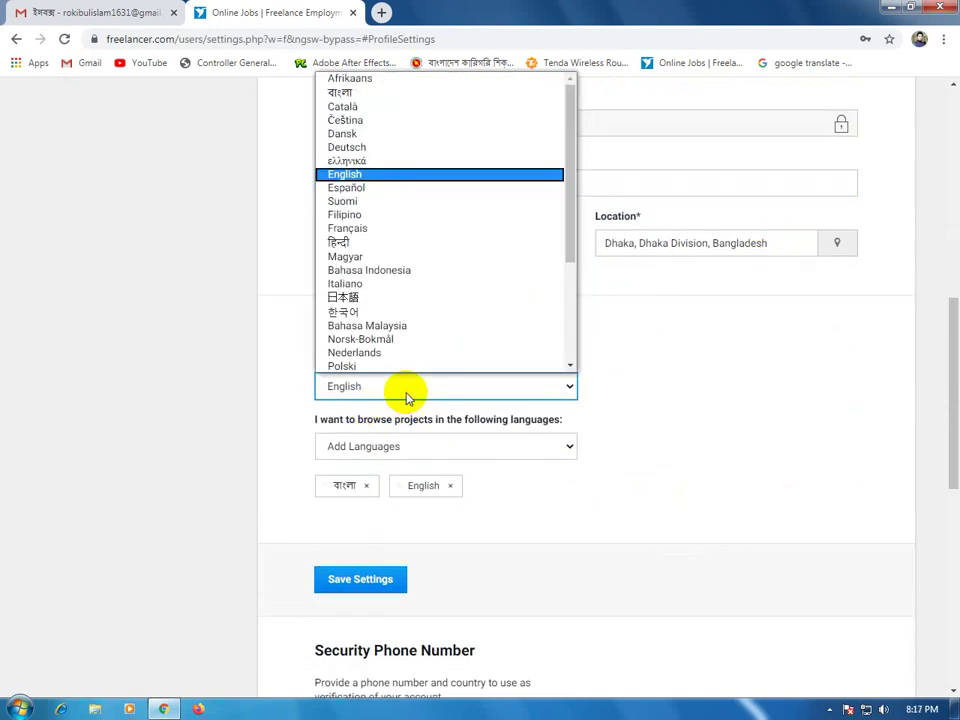
left_click(362, 176)
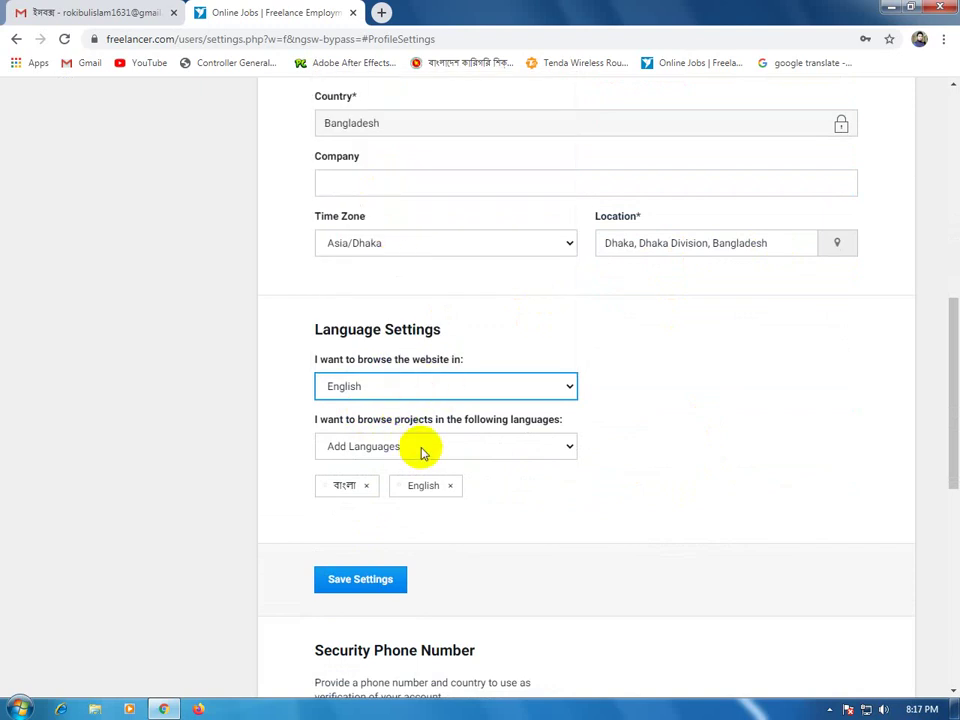
scroll(421, 453, "down", 3)
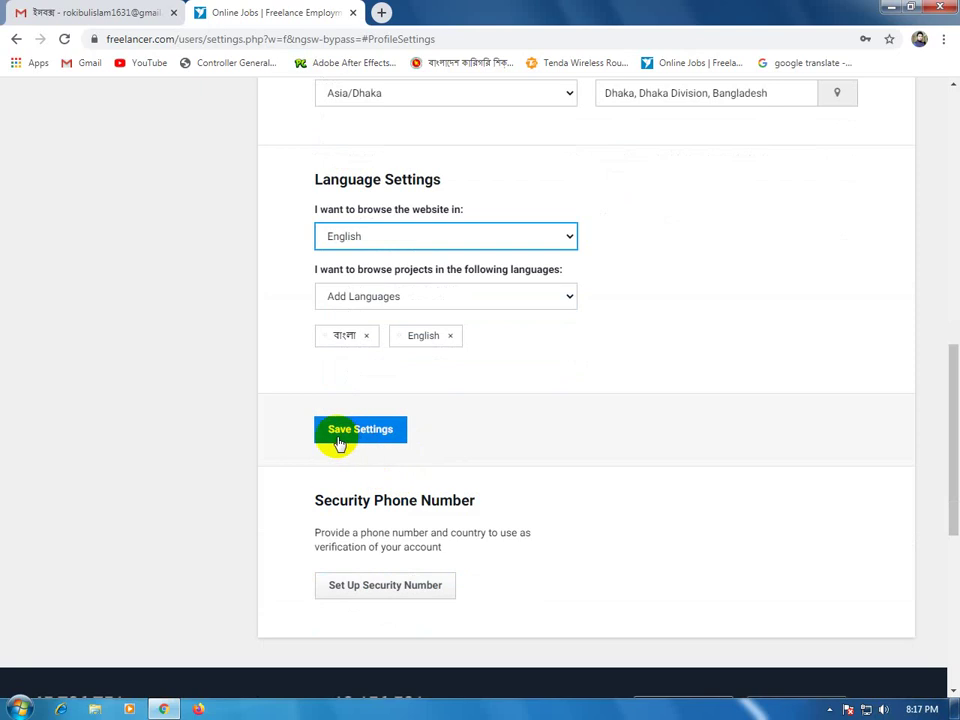
scroll(405, 570, "up", 3)
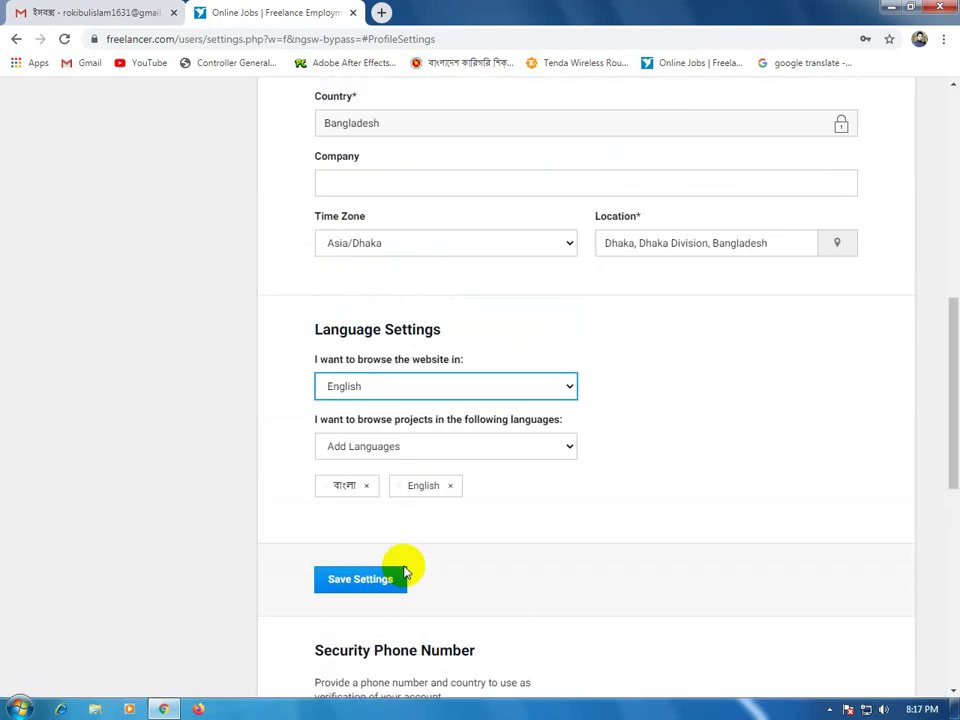
scroll(435, 662, "down", 2)
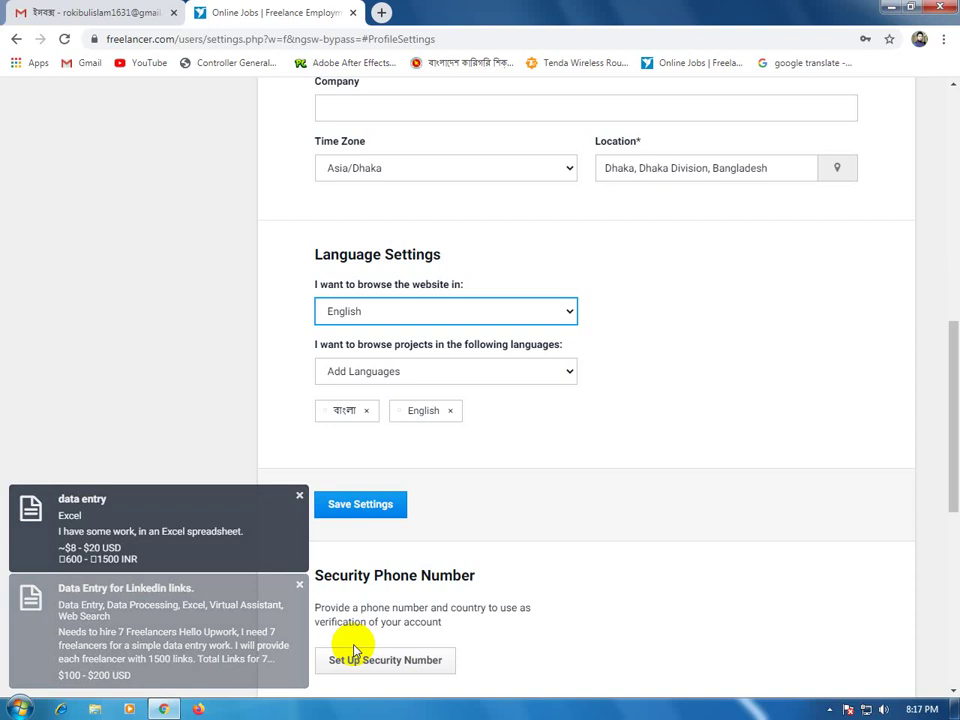
View the SMS phone verification form with its country and phone number fields, and cancel it.
scroll(378, 621, "up", 10)
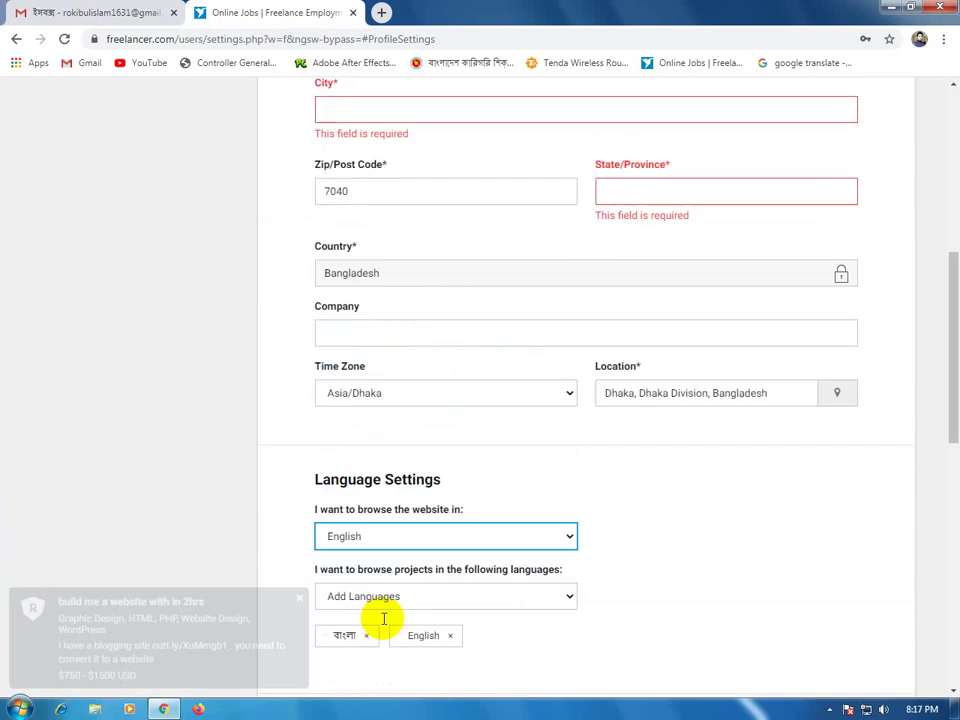
scroll(383, 618, "up", 1)
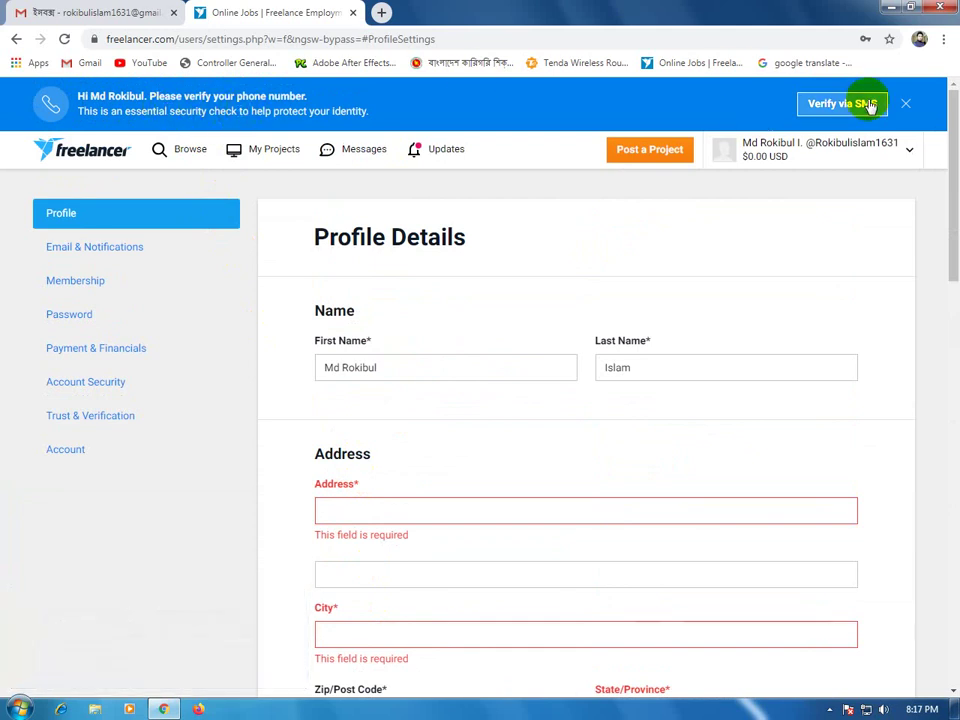
left_click(846, 106)
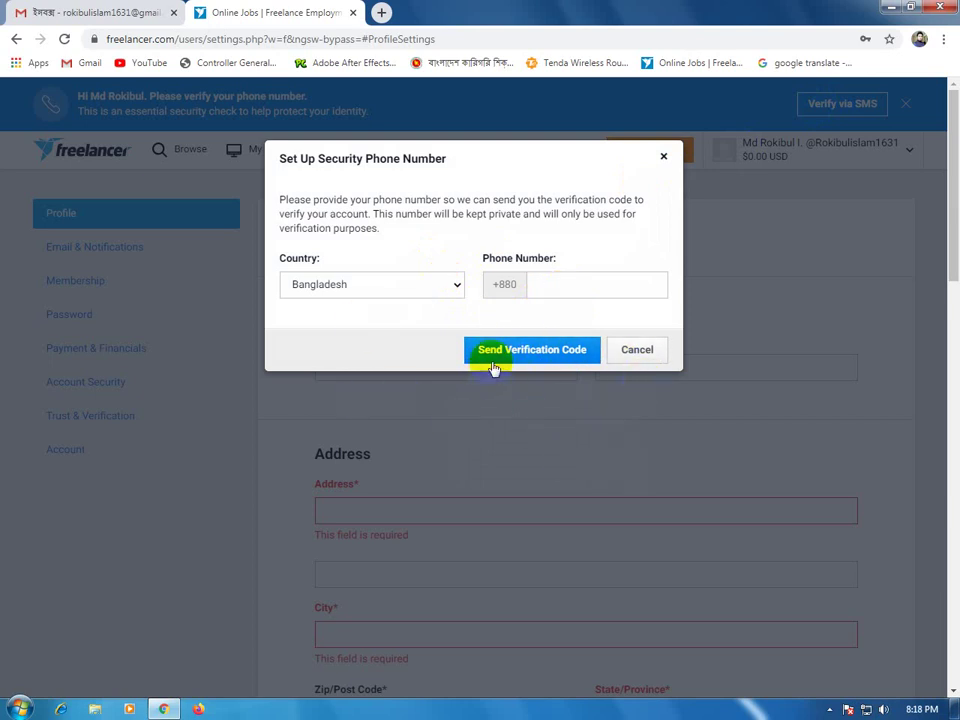
left_click(640, 351)
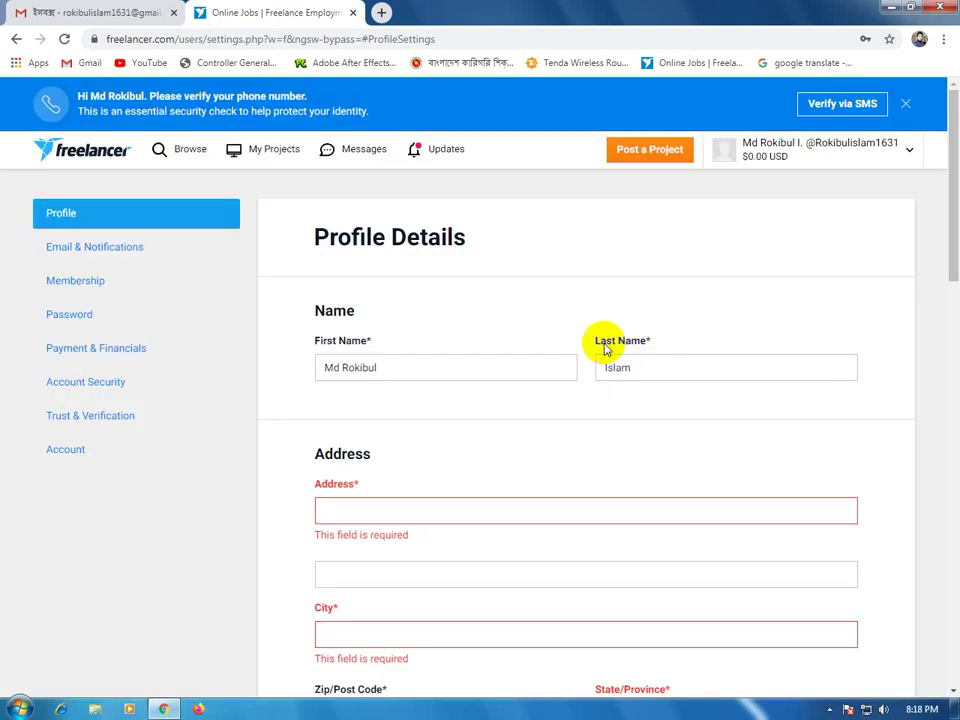
Examine the email and notification settings, including the email address, email format and digest and individual email options.
left_click(95, 250)
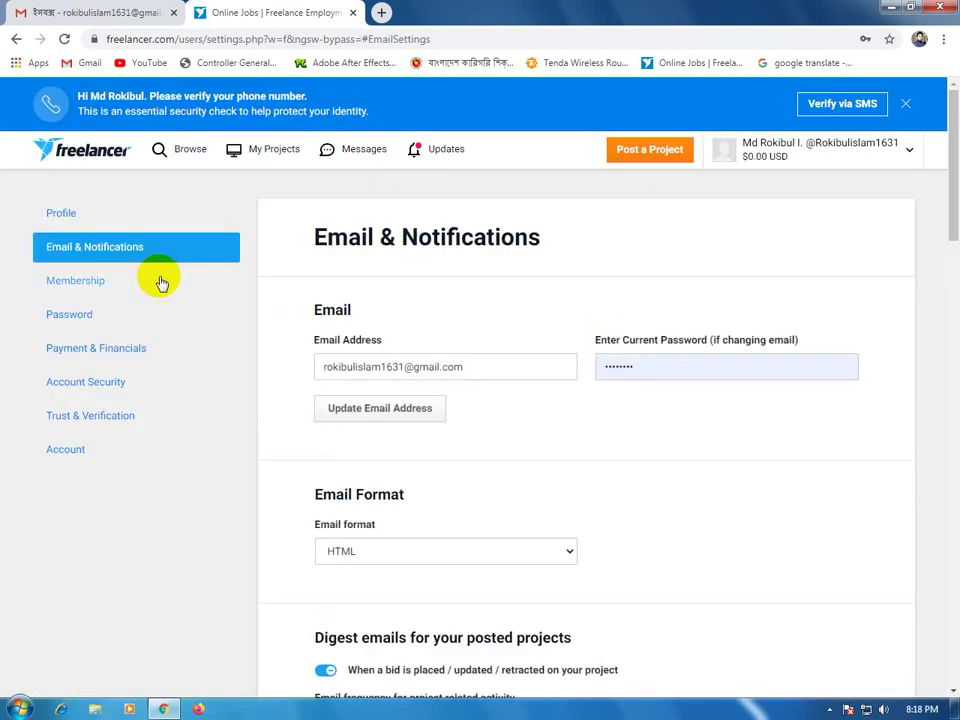
scroll(418, 347, "down", 1)
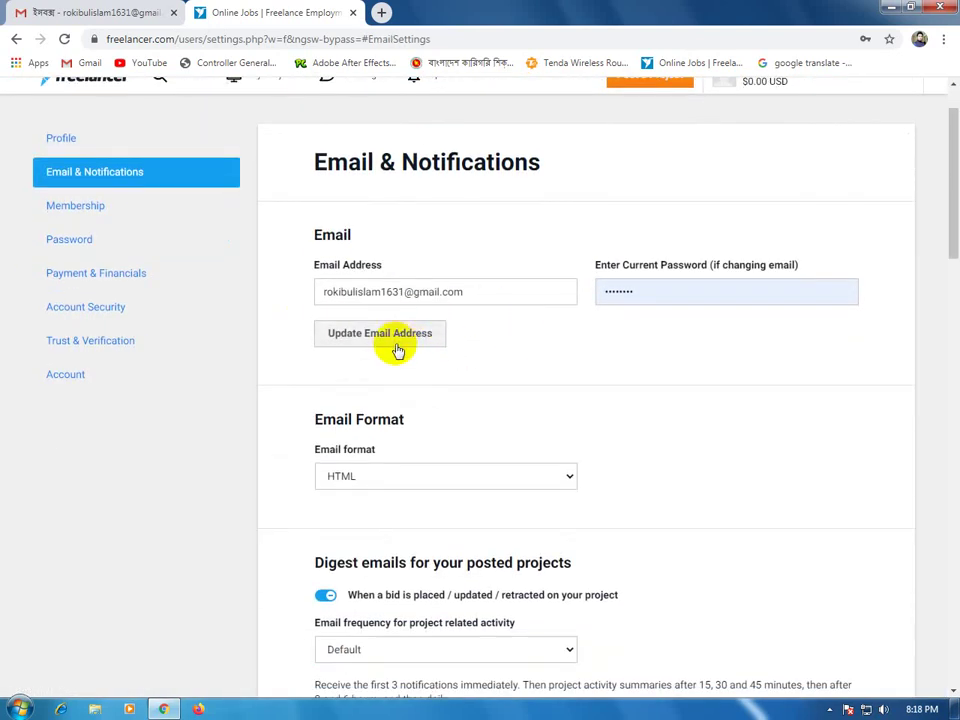
scroll(439, 456, "down", 6)
scroll(452, 543, "down", 11)
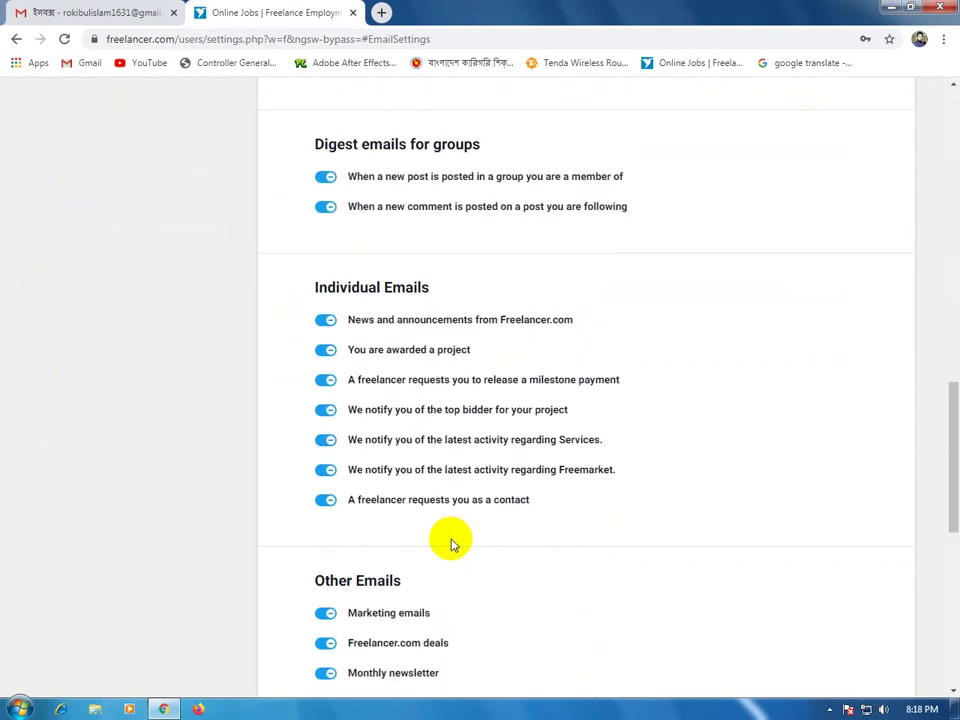
scroll(440, 530, "up", 12)
scroll(368, 447, "up", 6)
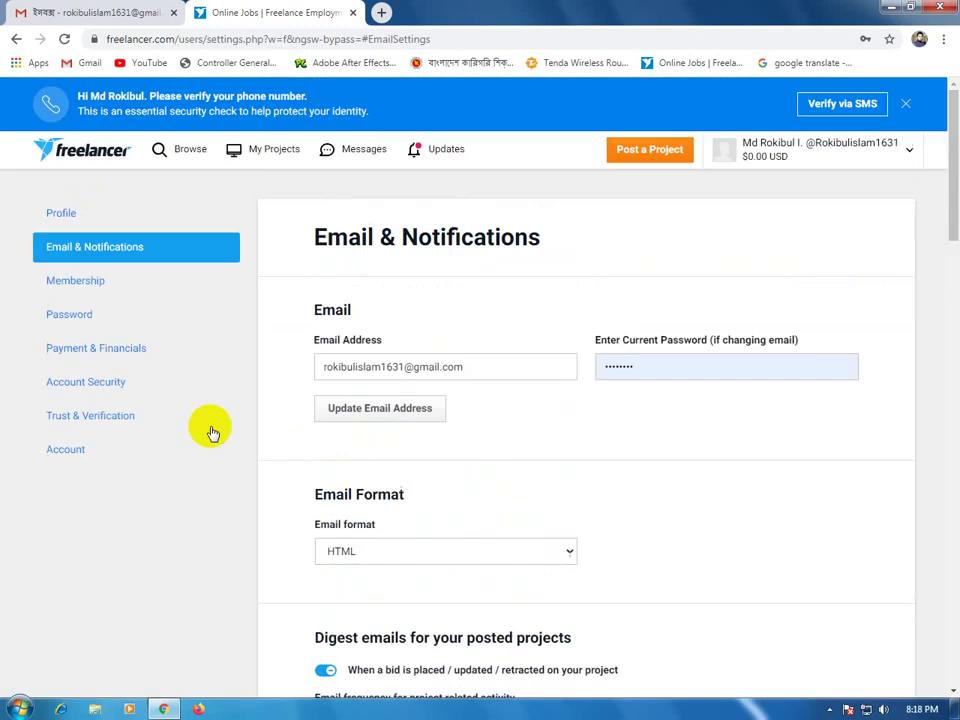
Review the membership plan, password change form, and payment and finance settings.
left_click(80, 284)
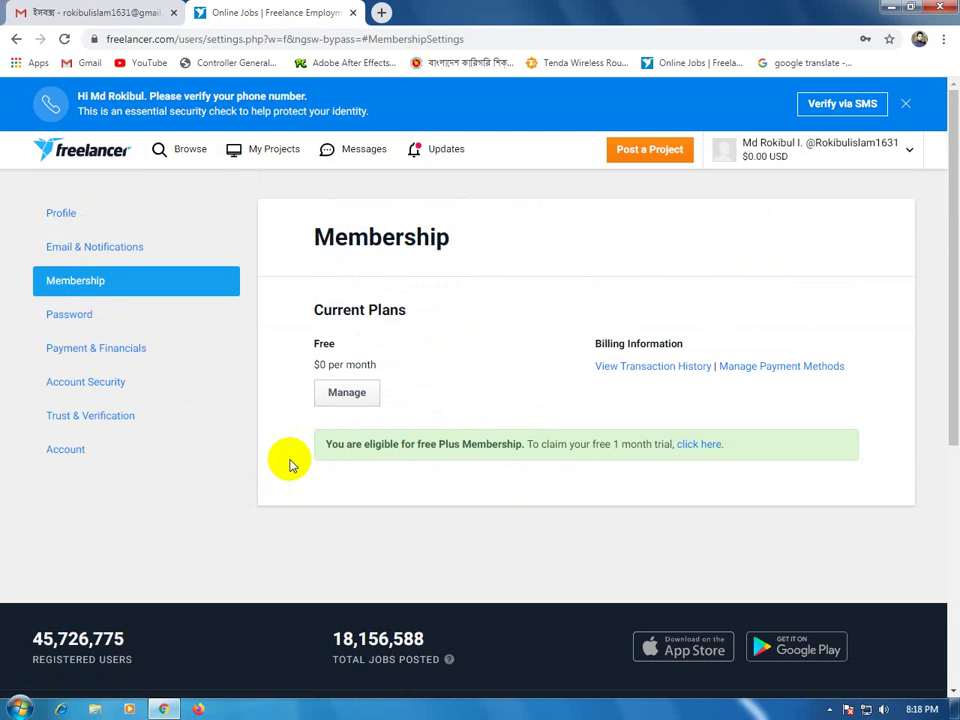
left_click(72, 318)
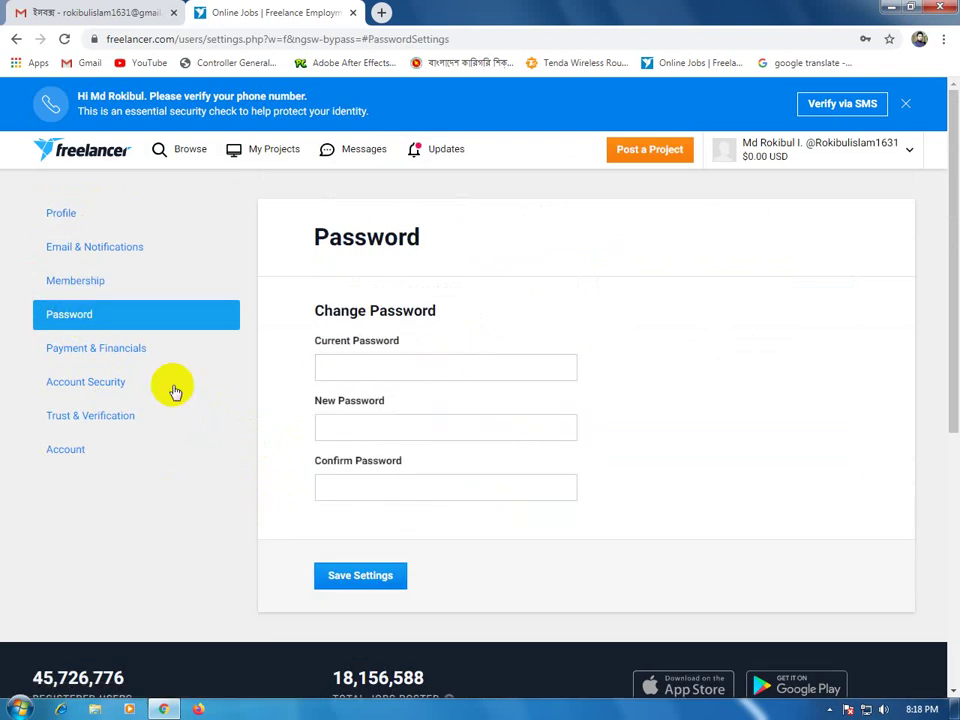
left_click(118, 350)
scroll(422, 447, "down", 3)
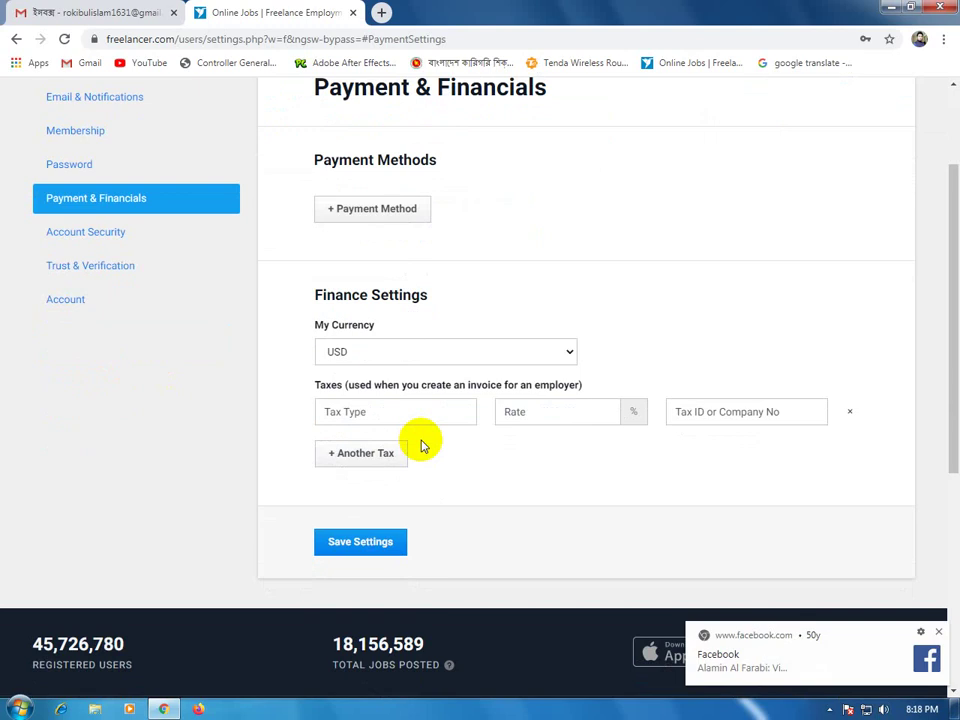
scroll(386, 450, "up", 3)
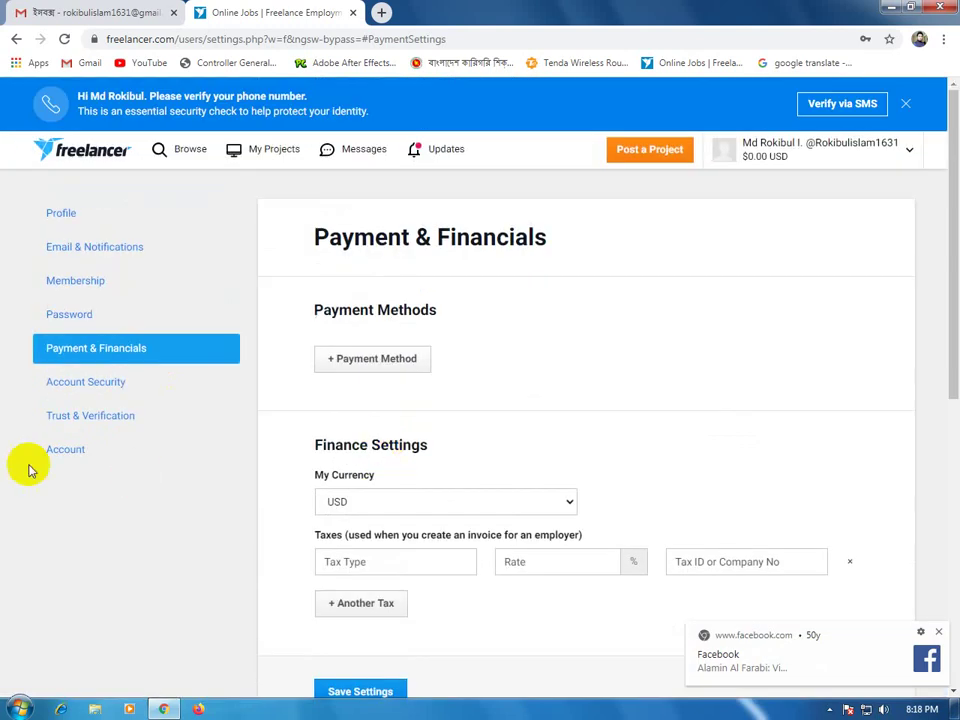
Examine the account security settings for two-factor authentication and recent login devices.
left_click(78, 390)
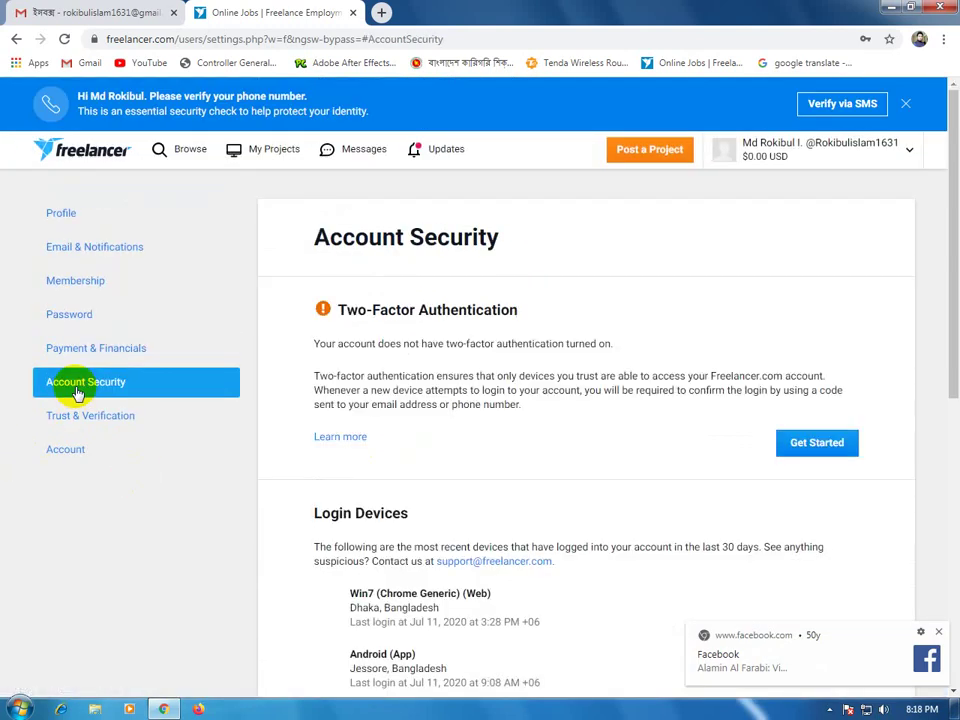
scroll(467, 467, "down", 3)
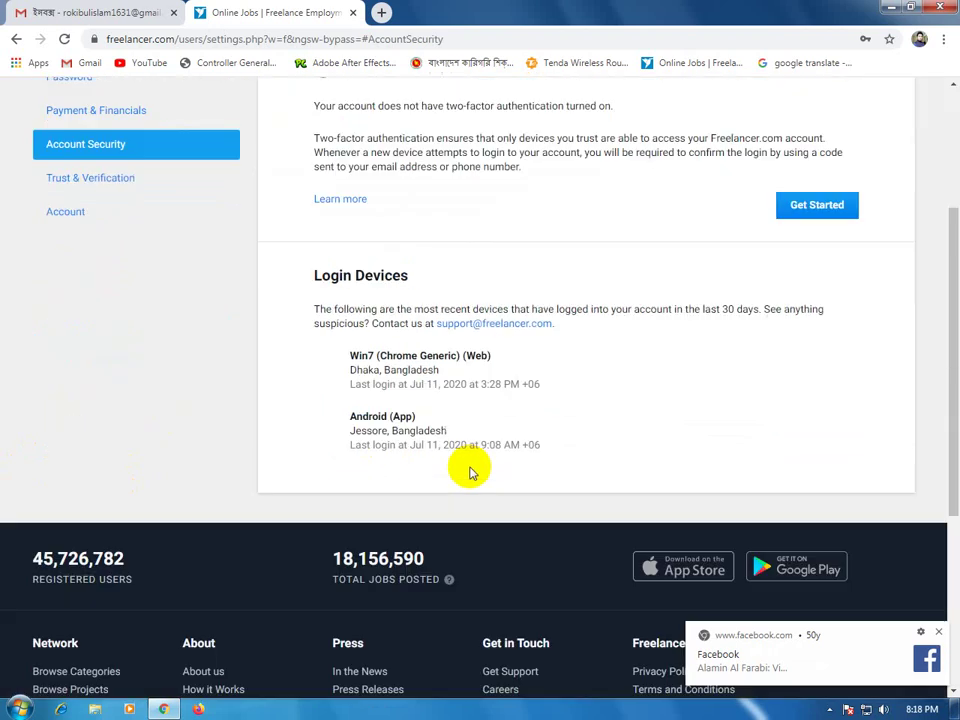
scroll(471, 473, "up", 3)
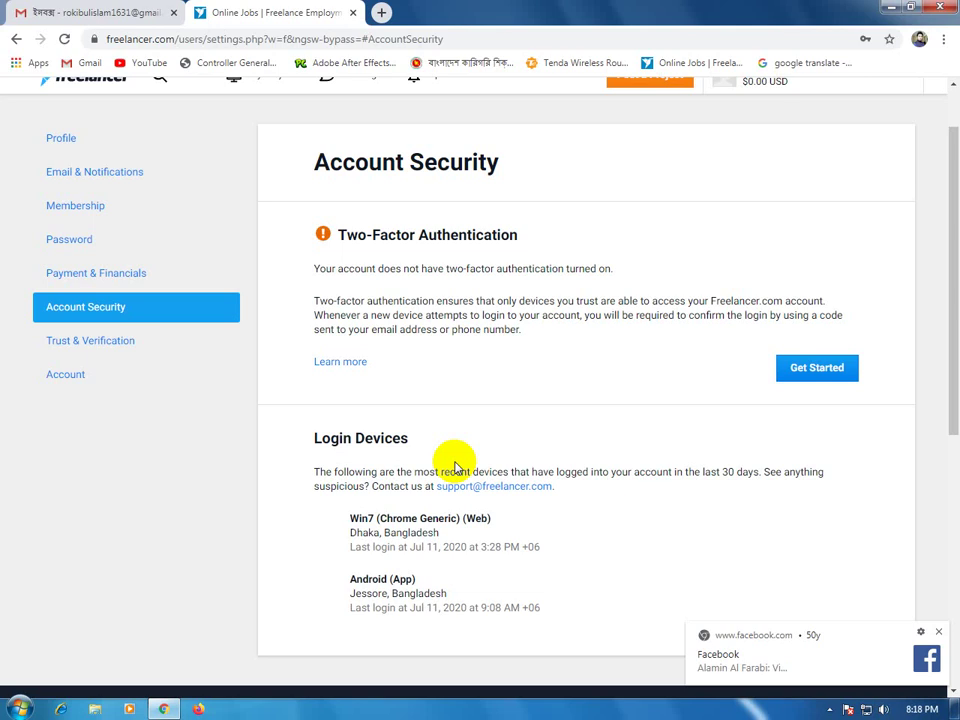
scroll(200, 450, "up", 2)
Examine the Trust & Verification settings, including the trust score scale and the points offered for each verification method.
left_click(86, 416)
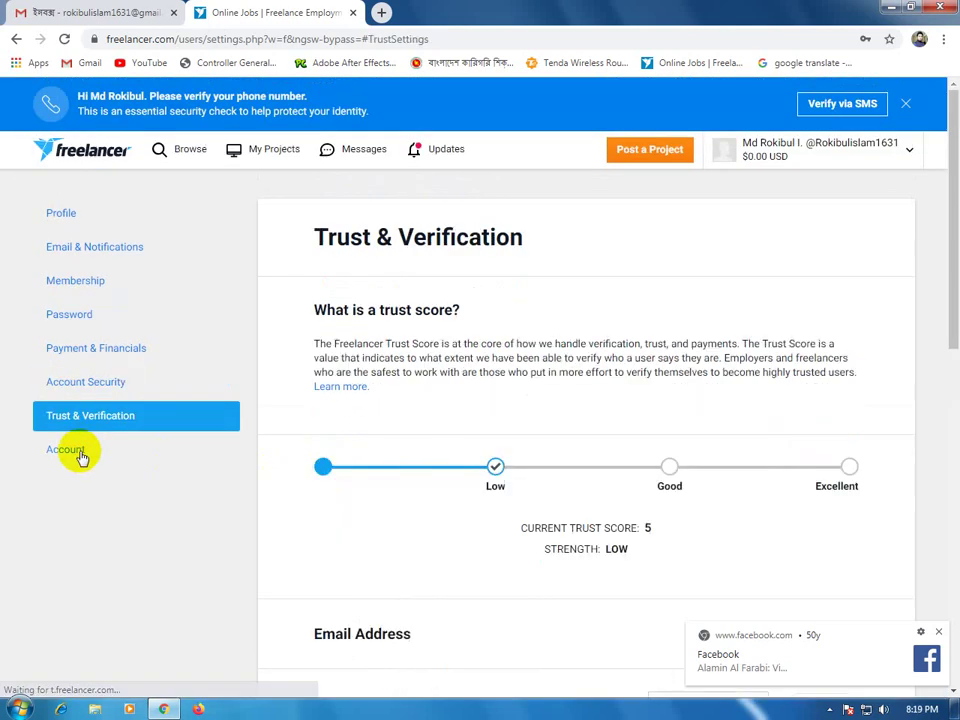
scroll(82, 456, "down", 2)
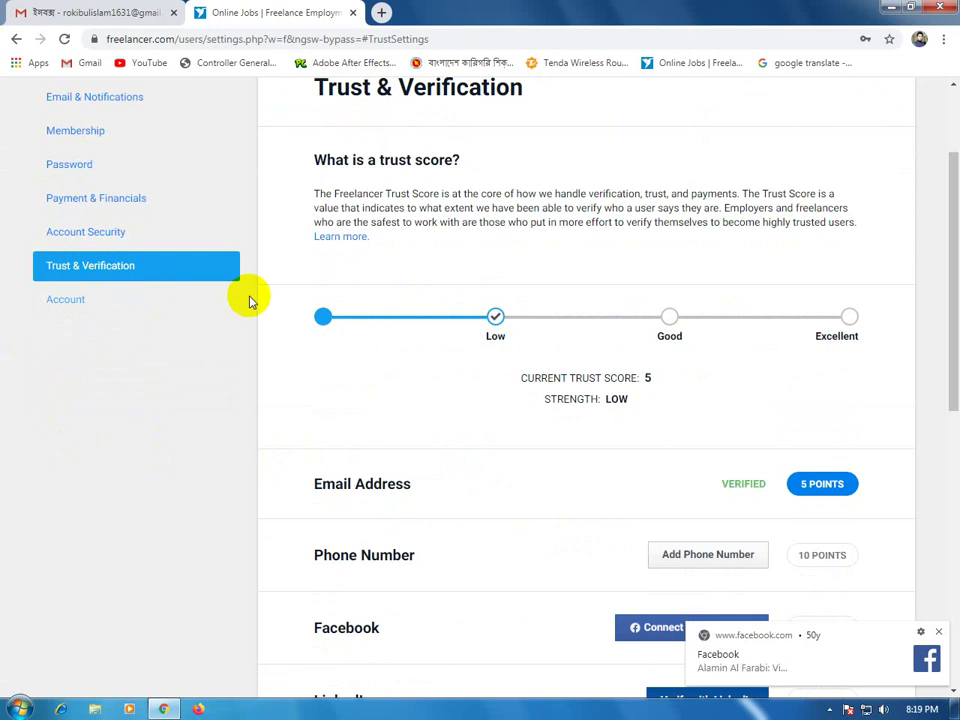
scroll(433, 347, "down", 1)
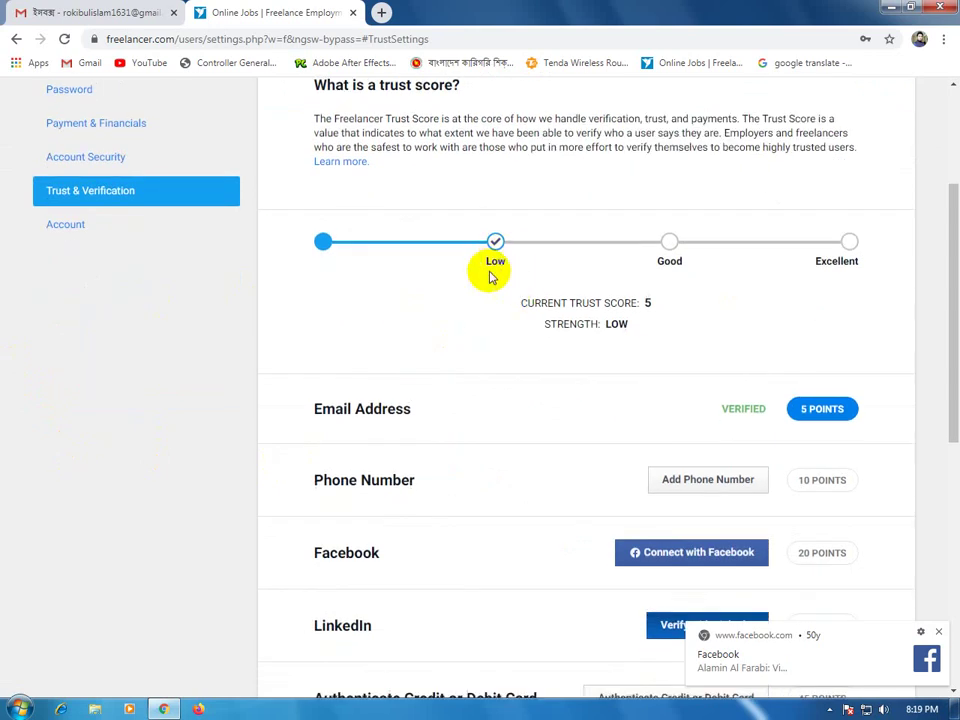
mouse_move(503, 266)
scroll(492, 262, "down", 1)
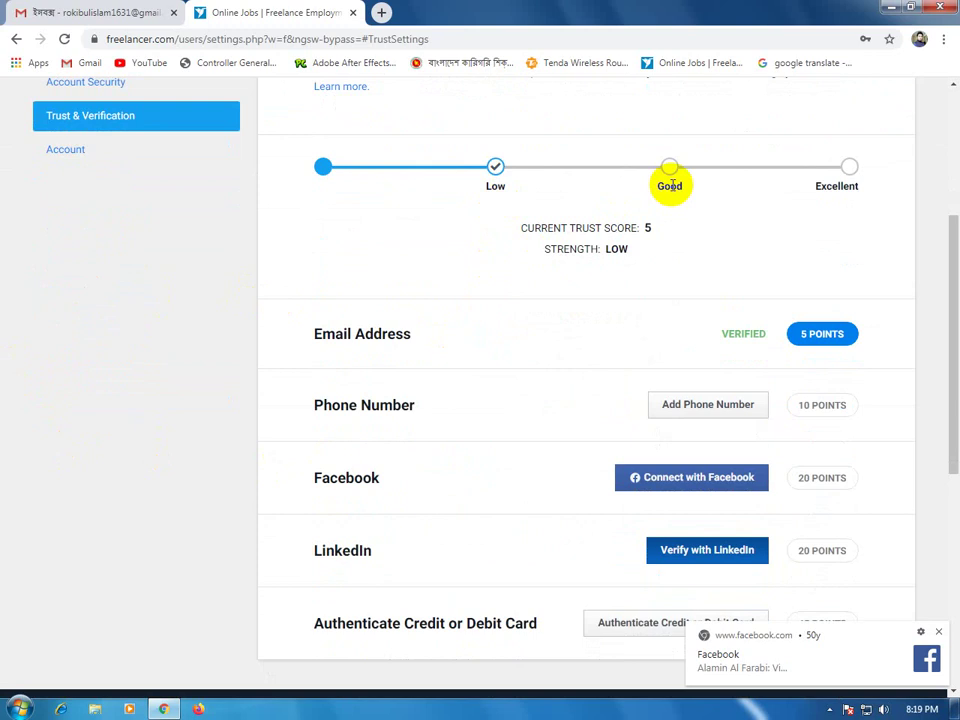
scroll(589, 381, "down", 1)
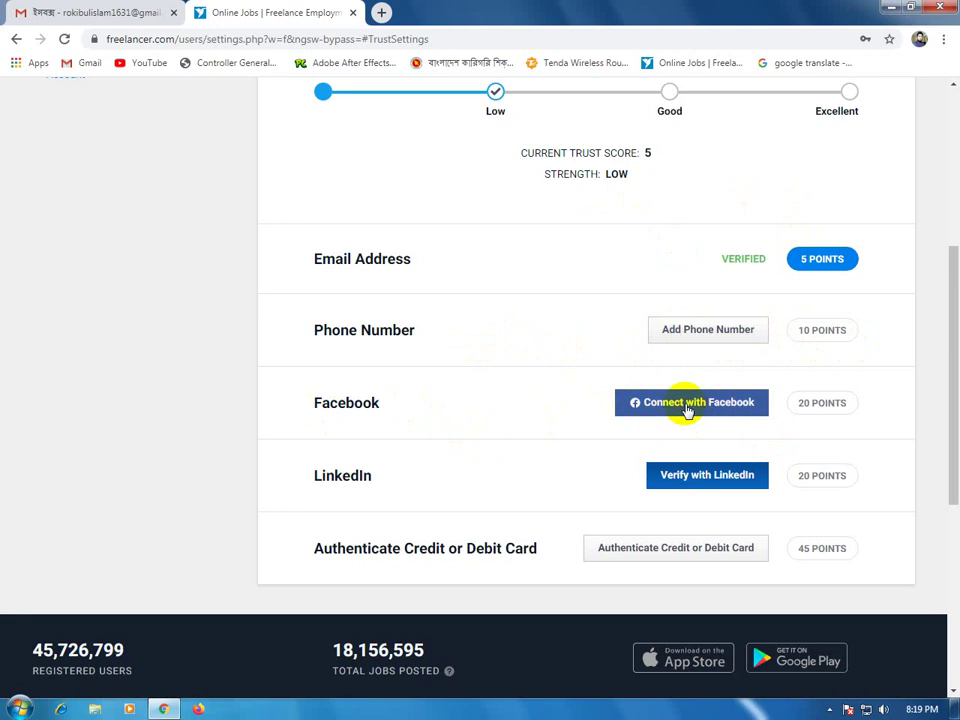
Open facebook.com in a new browser tab and return to the Freelancer trust settings.
left_click(381, 13)
type("facebook.com")
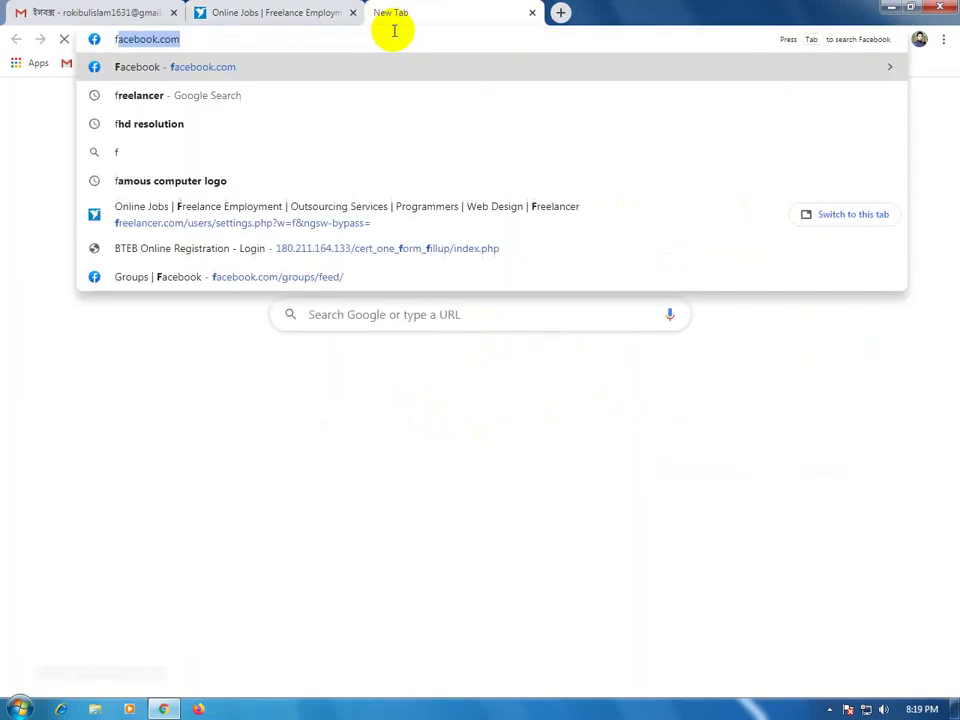
key("Return")
left_click(255, 12)
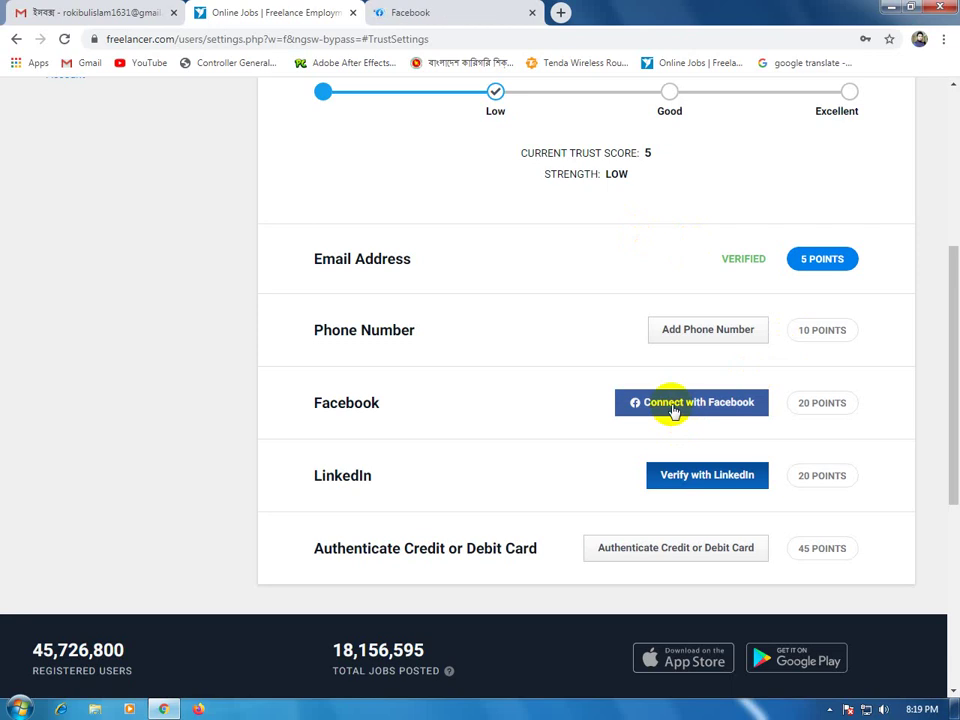
Try to connect the Facebook account by entering the account password in the Freelancer linking form.
left_click(673, 410)
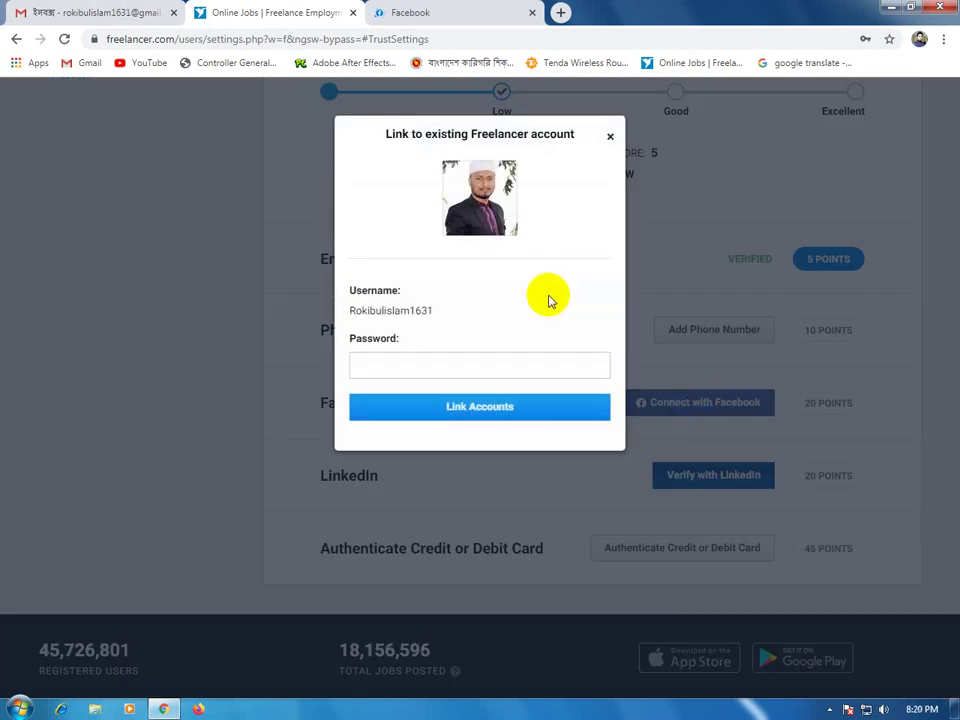
left_click(415, 362)
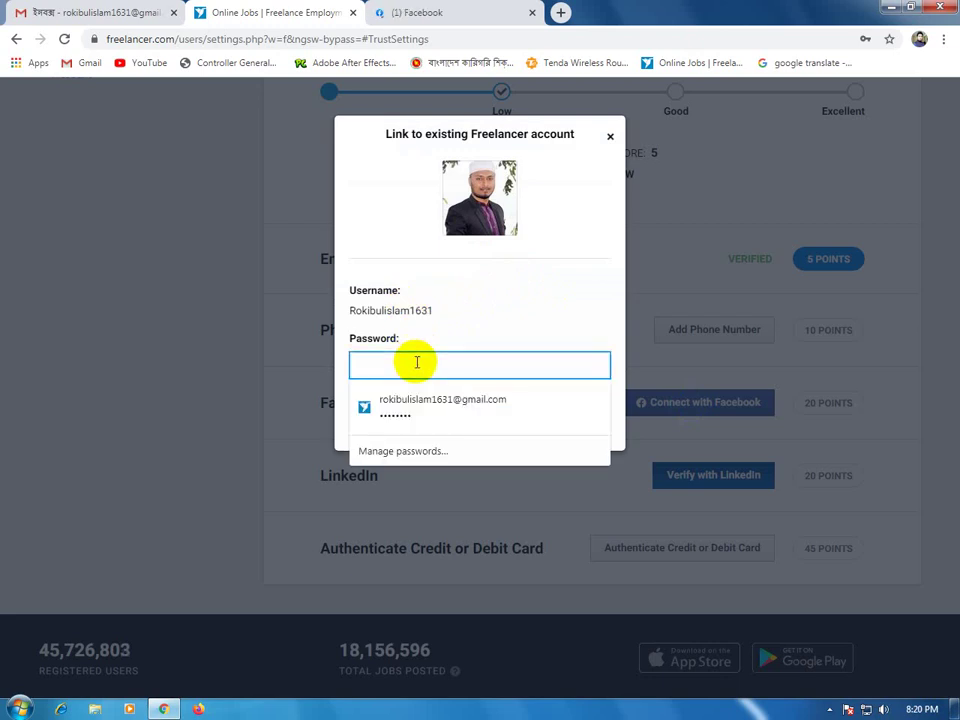
type("***")
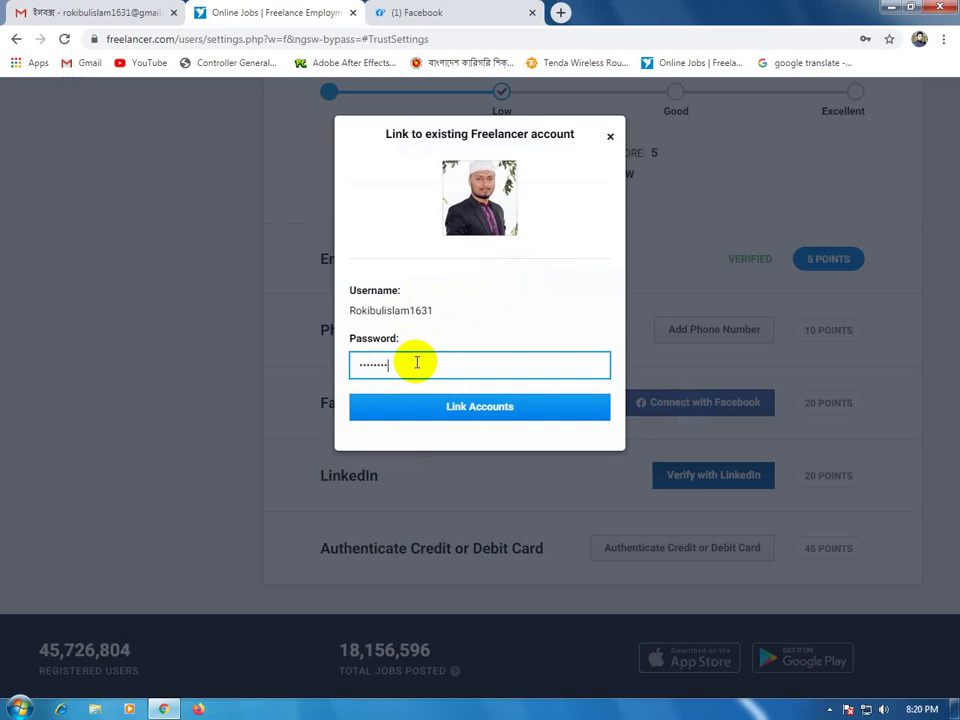
key("Return")
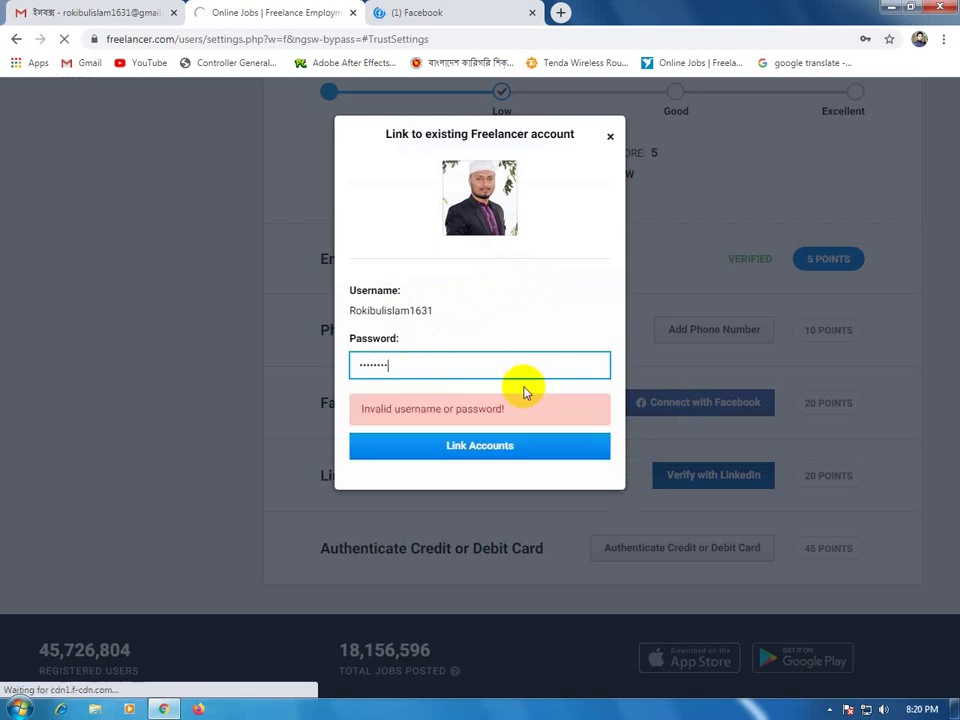
left_click(293, 364)
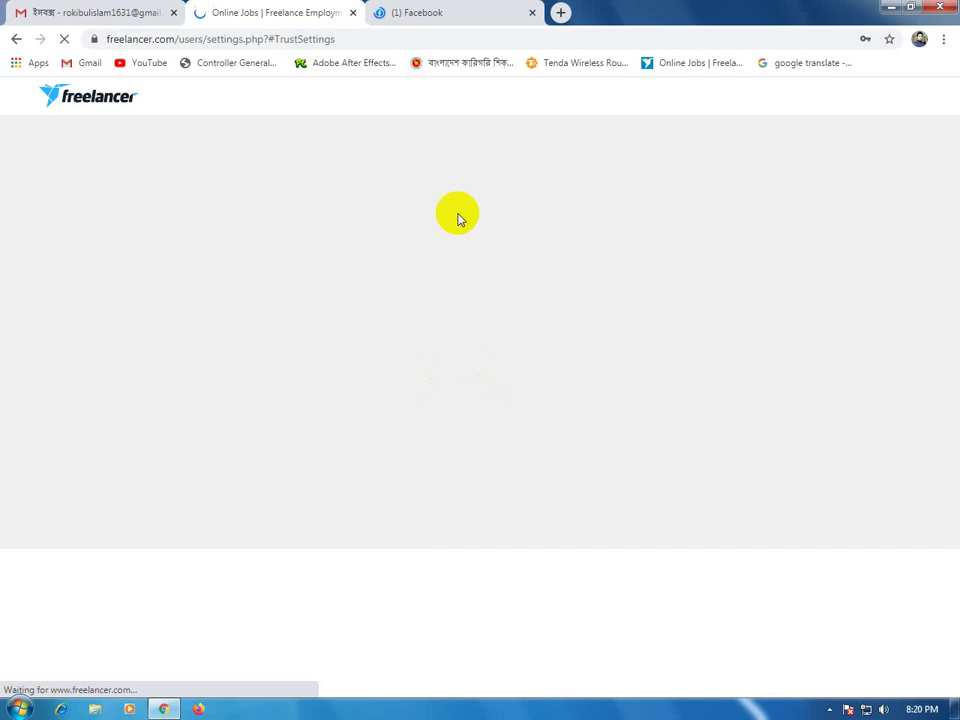
Reopen the Trust & Verification settings and decline the browser's offer to update the saved password.
left_click(439, 14)
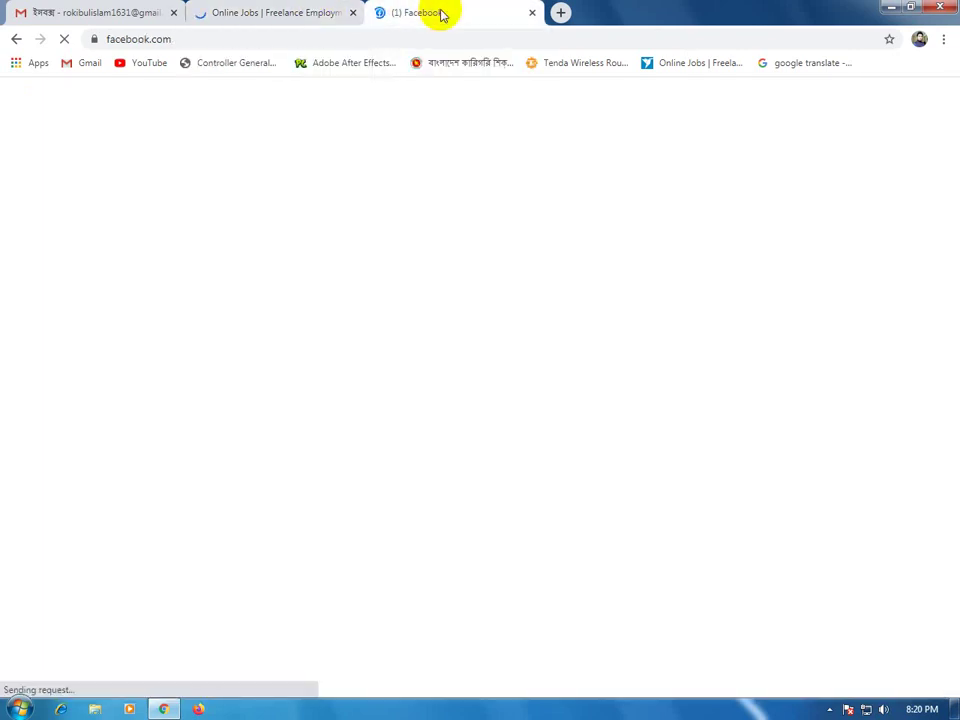
left_click(251, 15)
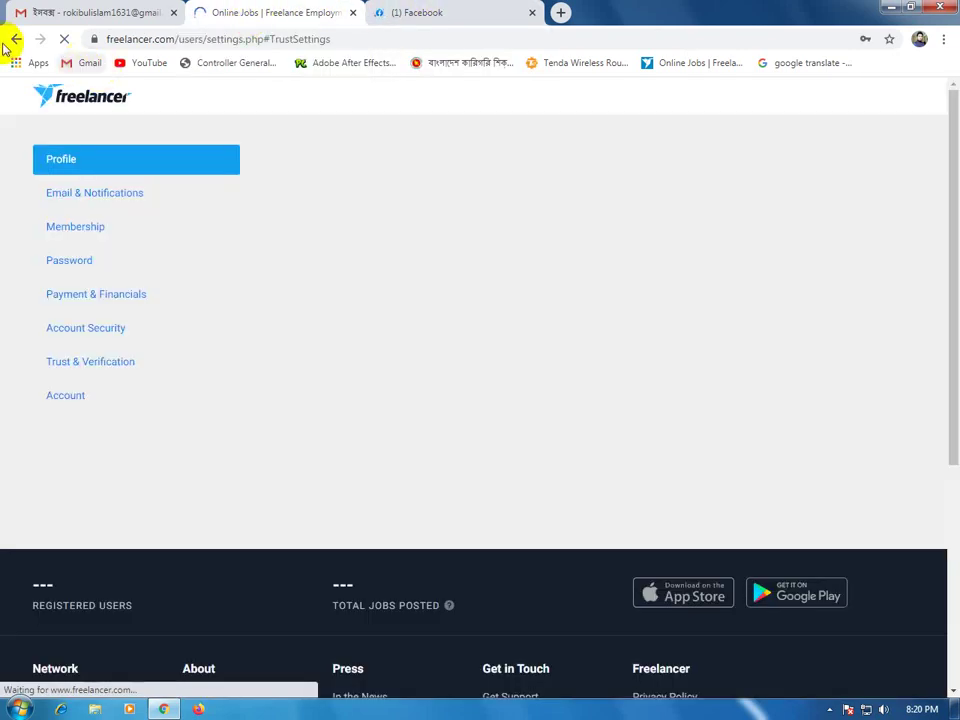
left_click(219, 362)
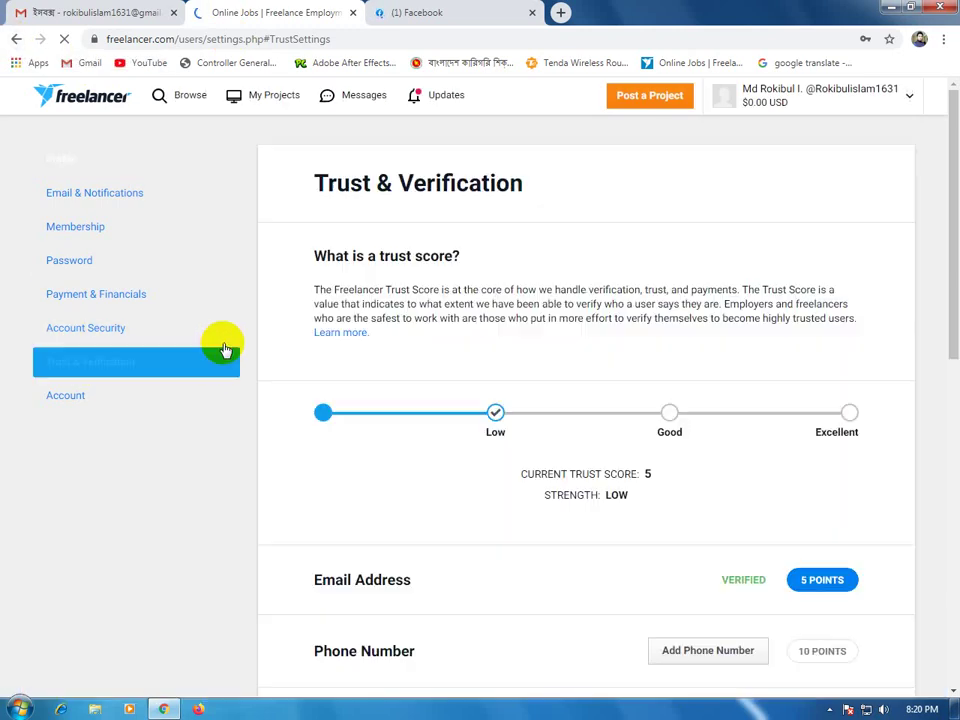
scroll(771, 525, "down", 2)
scroll(771, 520, "down", 2)
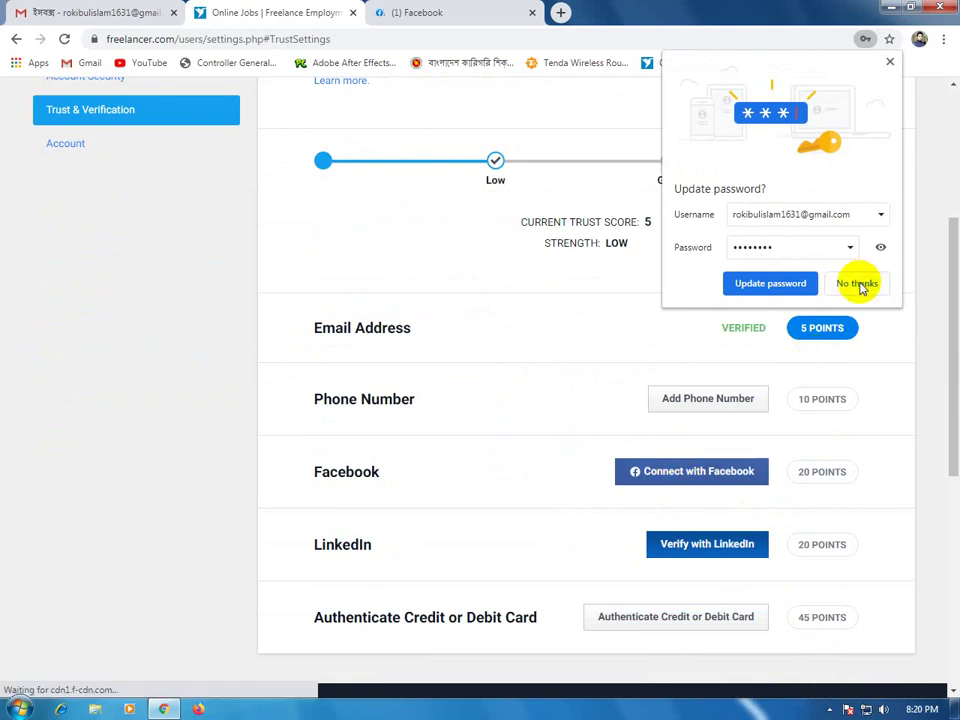
left_click(857, 283)
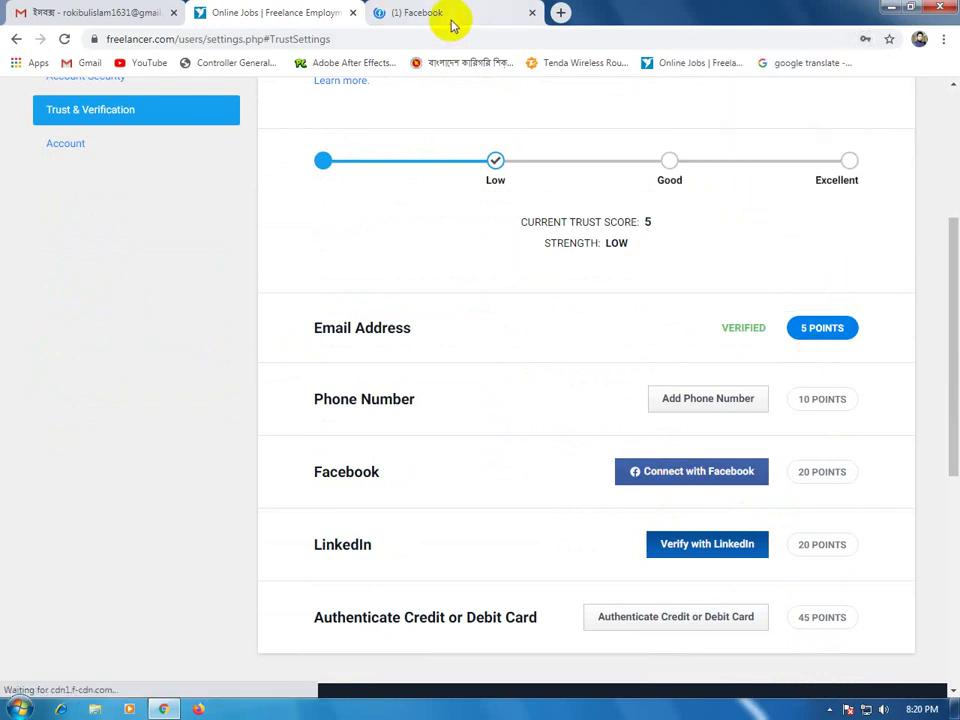
Reload facebook.com in its own tab and go back to the Freelancer trust settings.
left_click(450, 20)
left_click(456, 39)
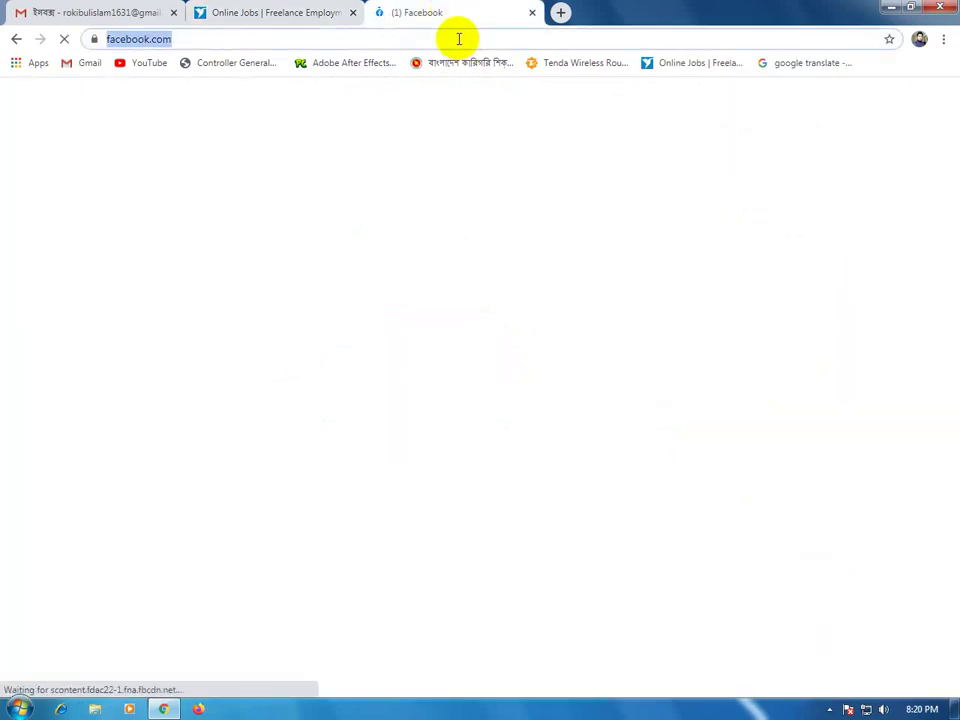
key("Return")
left_click(280, 15)
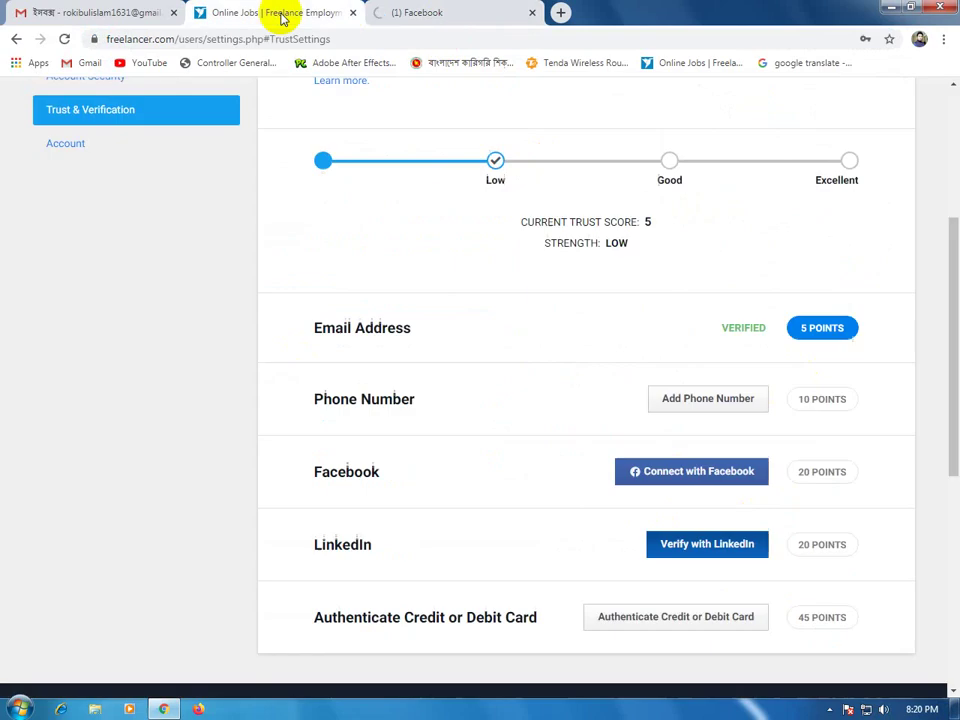
View the Facebook account linking form, close it, and check the Facebook home page in the other tab.
left_click(696, 485)
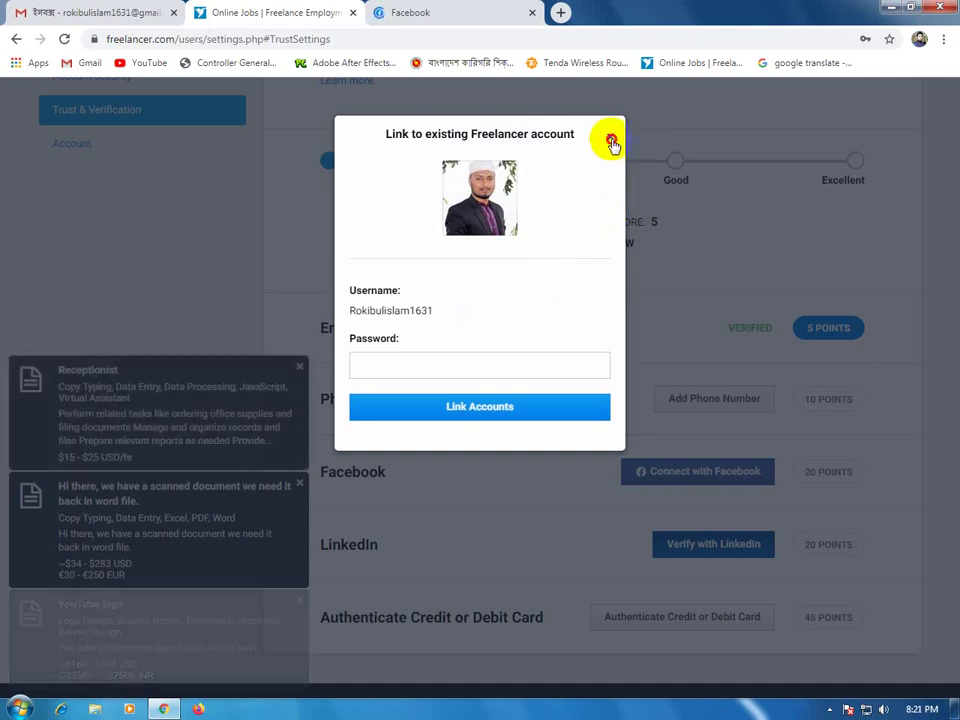
left_click(610, 139)
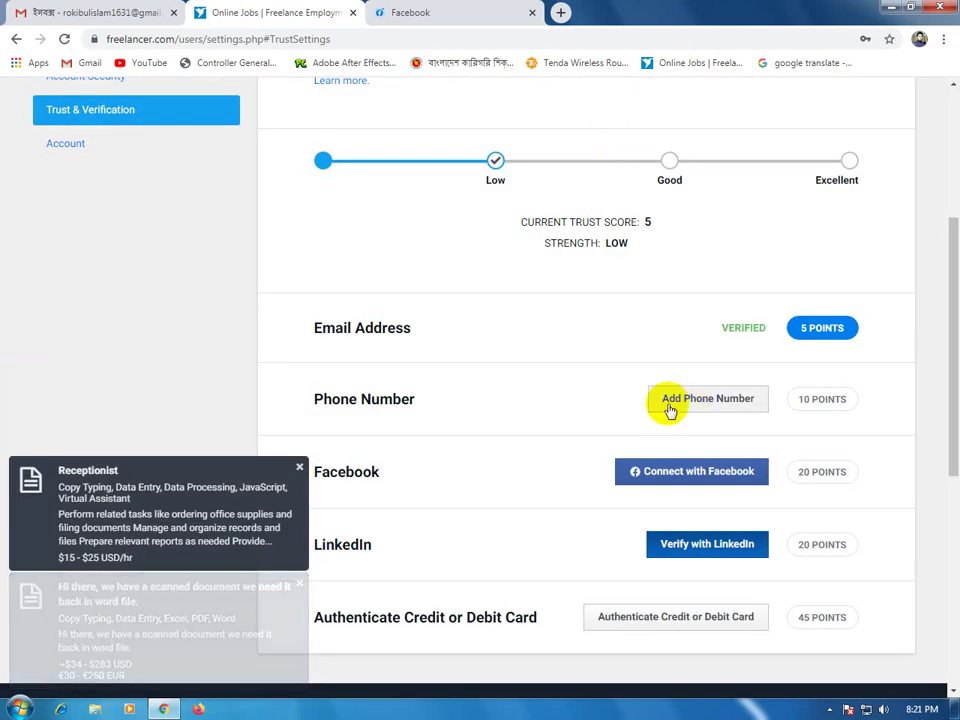
scroll(718, 484, "up", 1)
scroll(718, 484, "down", 1)
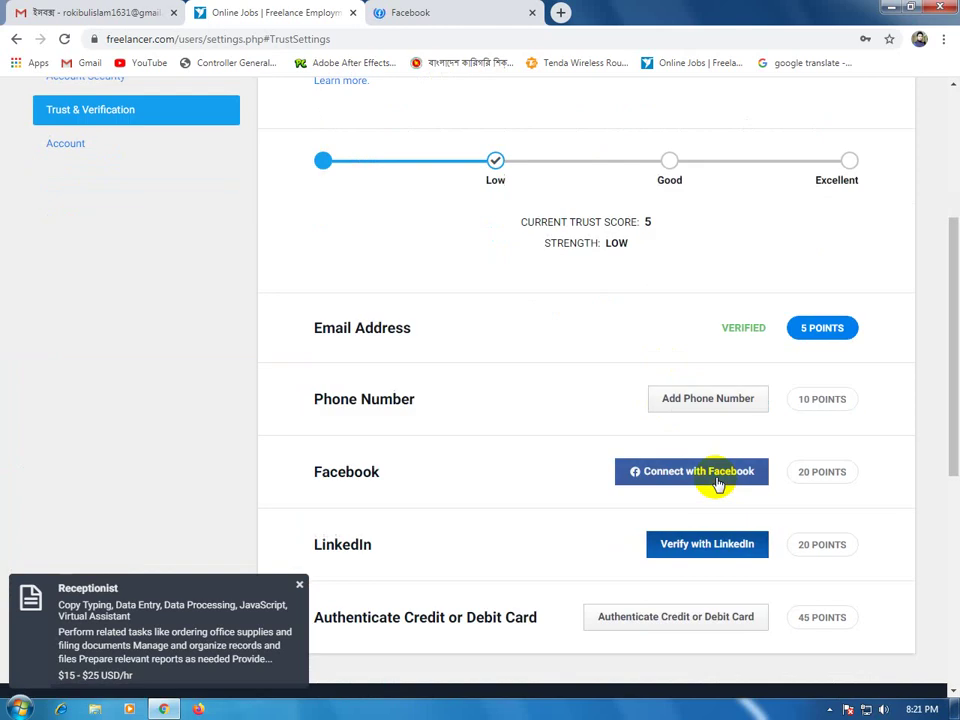
left_click(457, 14)
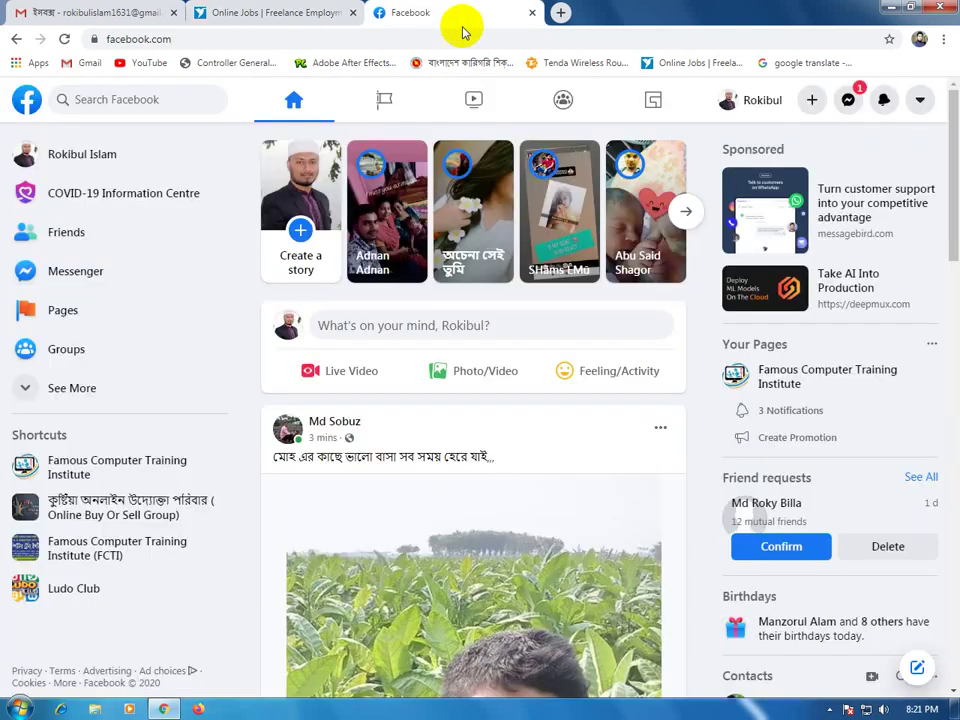
left_click(272, 12)
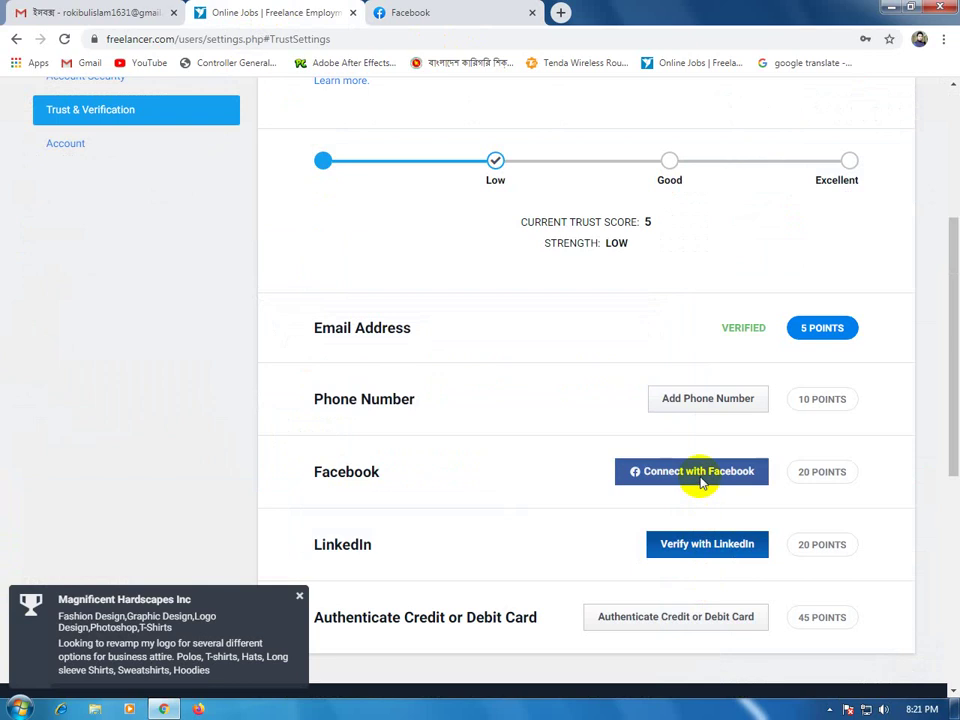
Try again to link Facebook to the existing Freelancer account, and close the linking form.
left_click(692, 475)
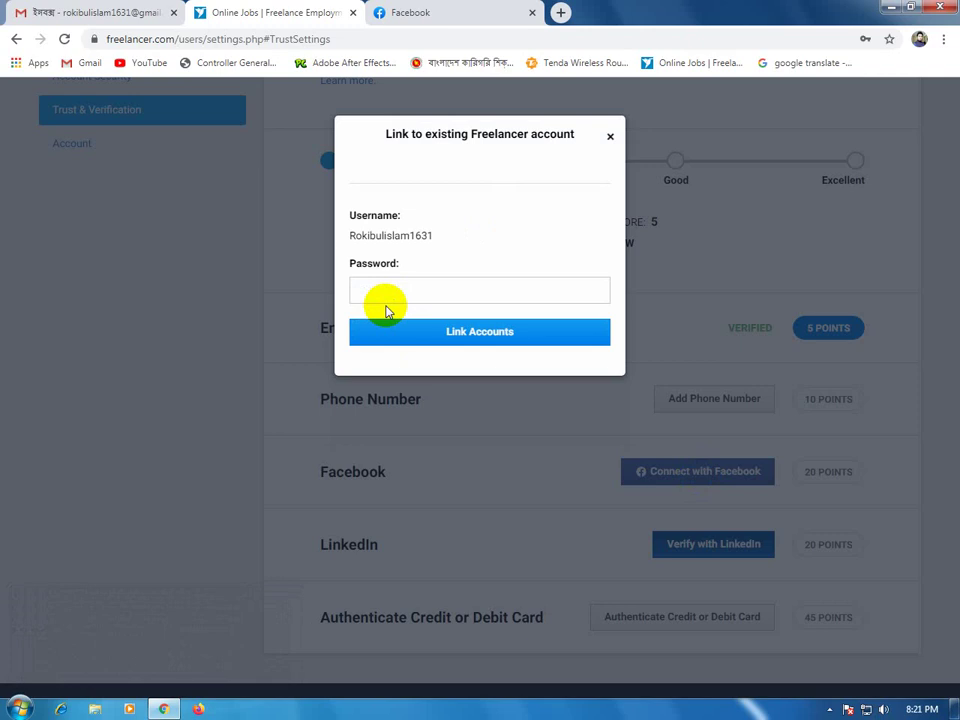
double_click(400, 236)
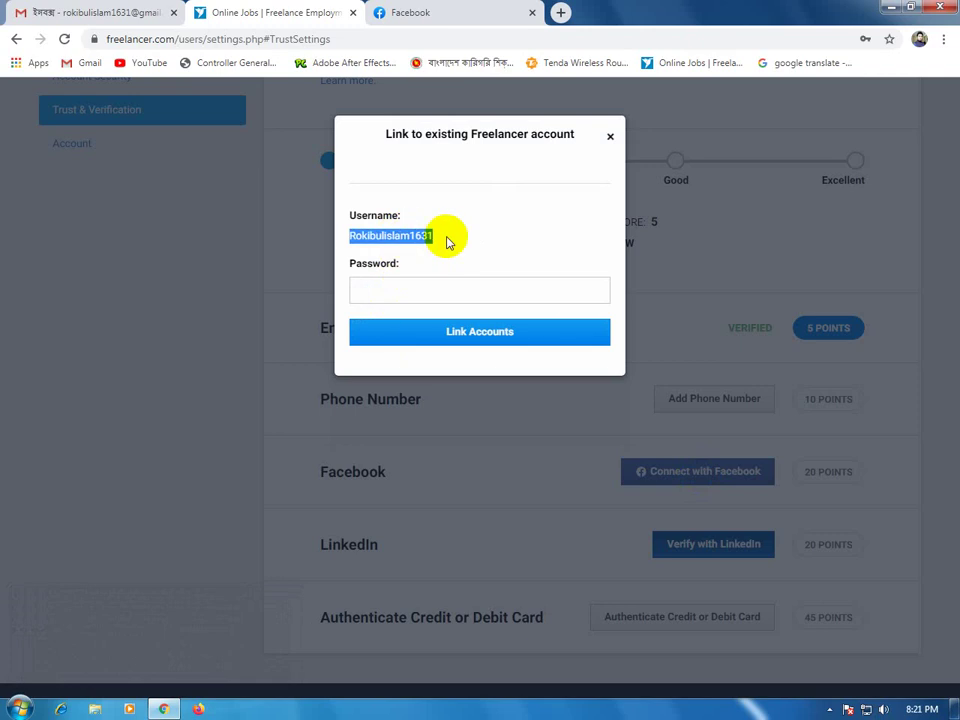
left_click(505, 290)
left_click(485, 338)
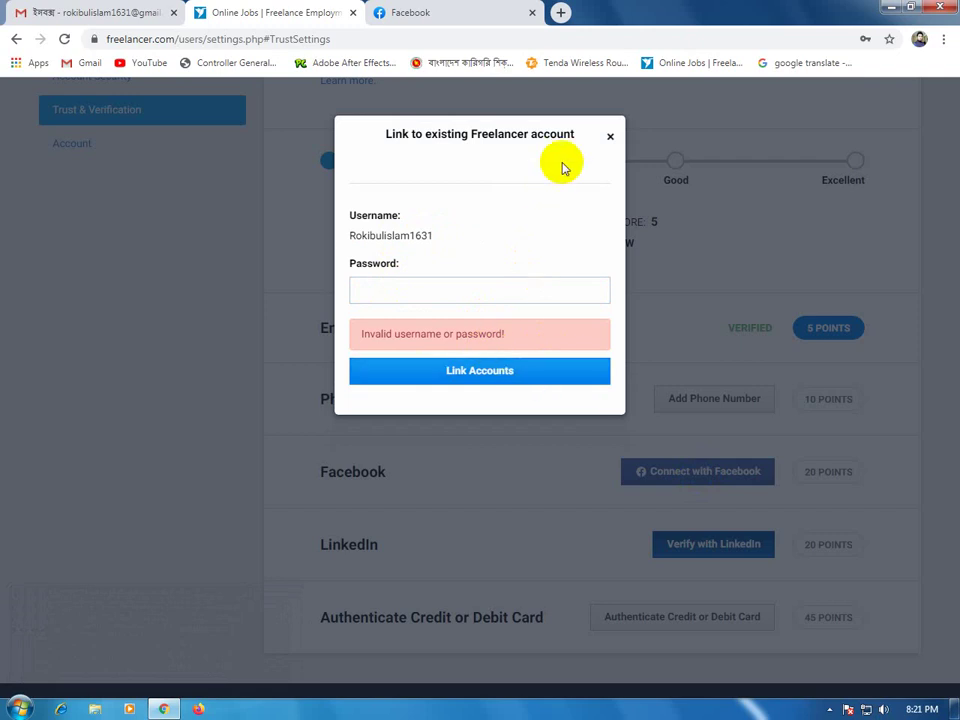
left_click(611, 139)
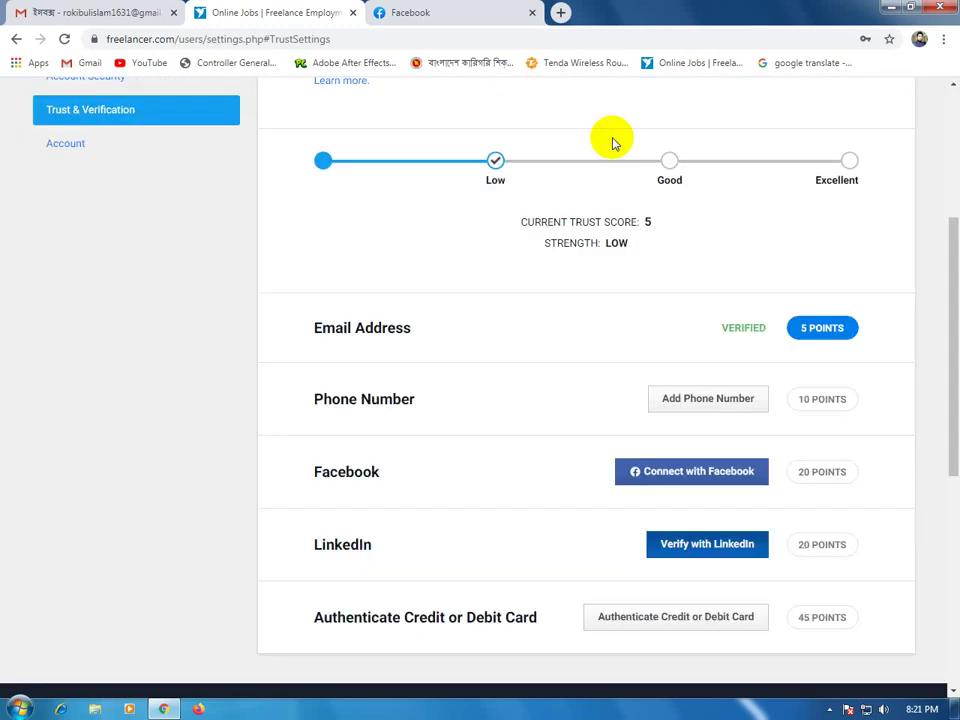
Review the trust score scale and the points for phone, Facebook, LinkedIn and credit or debit card verification.
scroll(795, 495, "up", 2)
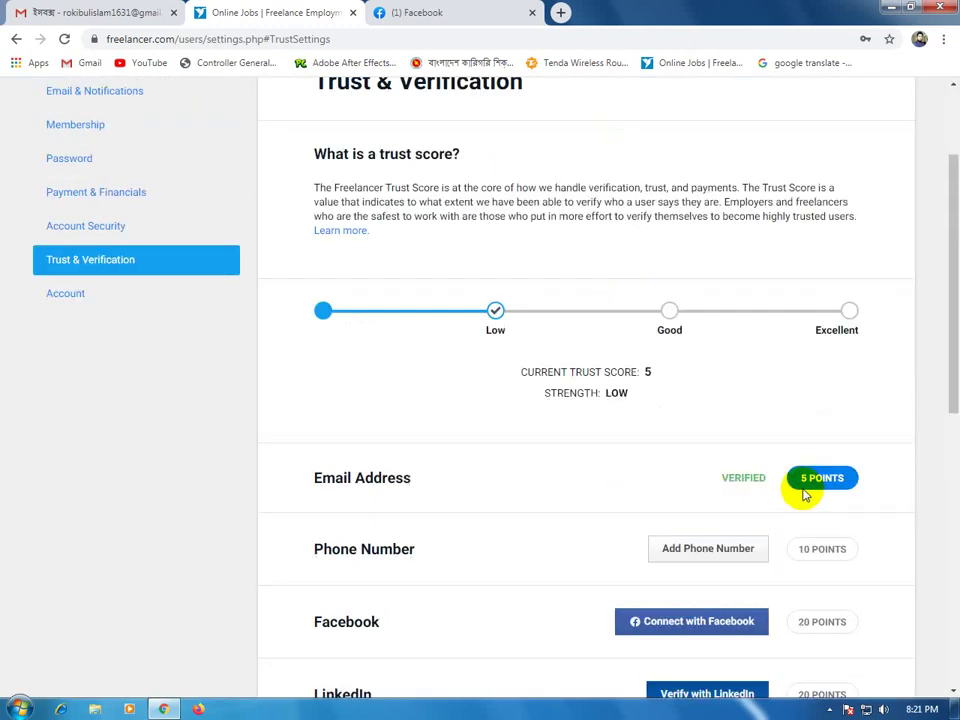
scroll(805, 495, "up", 2)
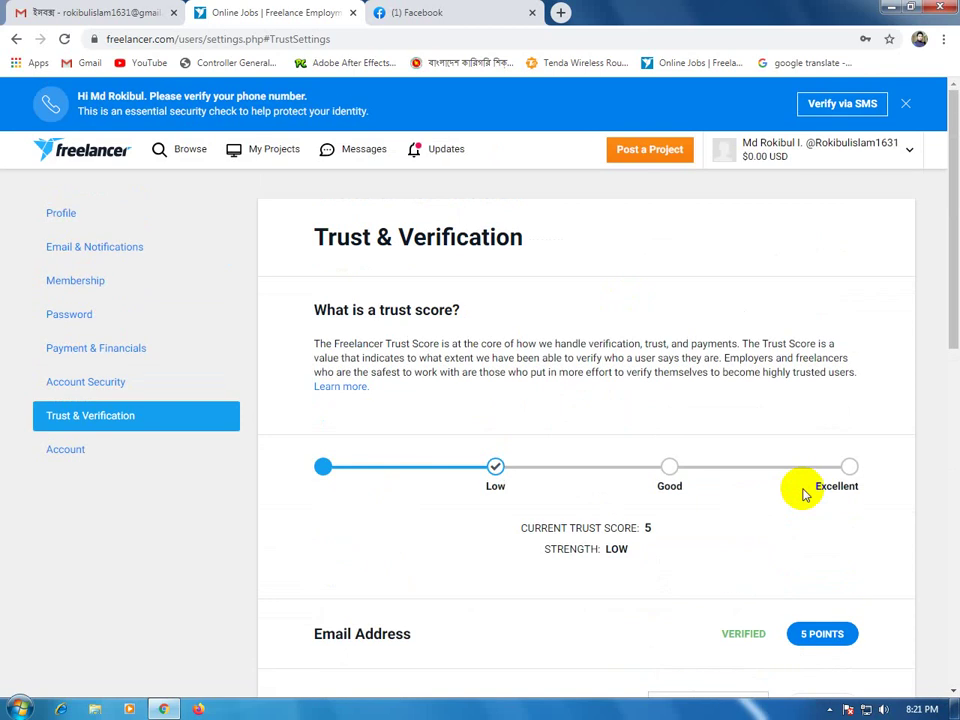
scroll(767, 499, "down", 3)
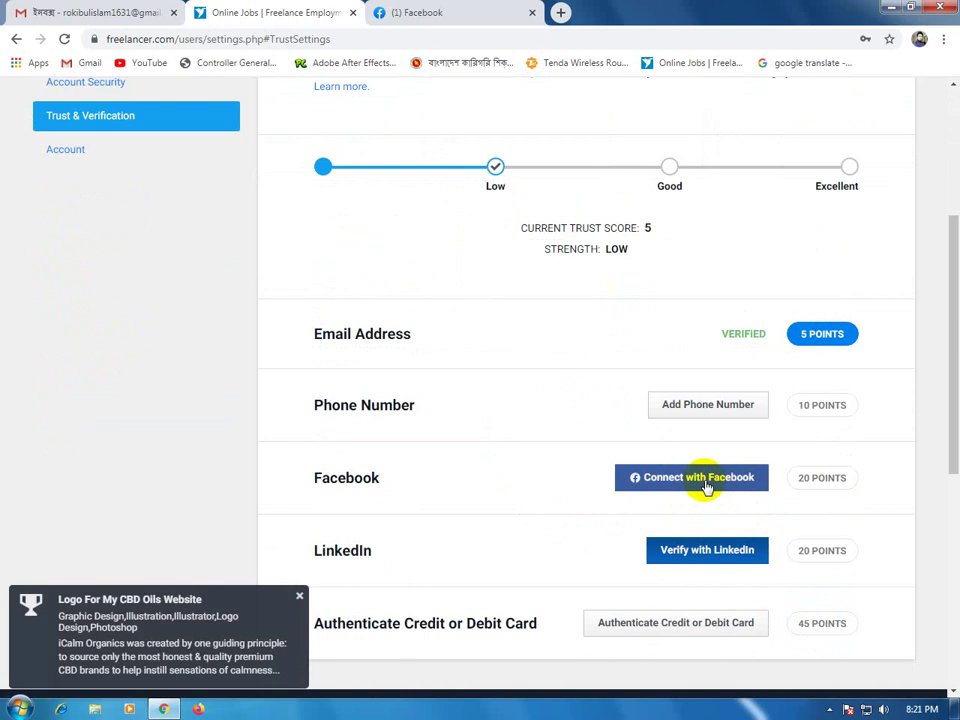
scroll(690, 495, "down", 2)
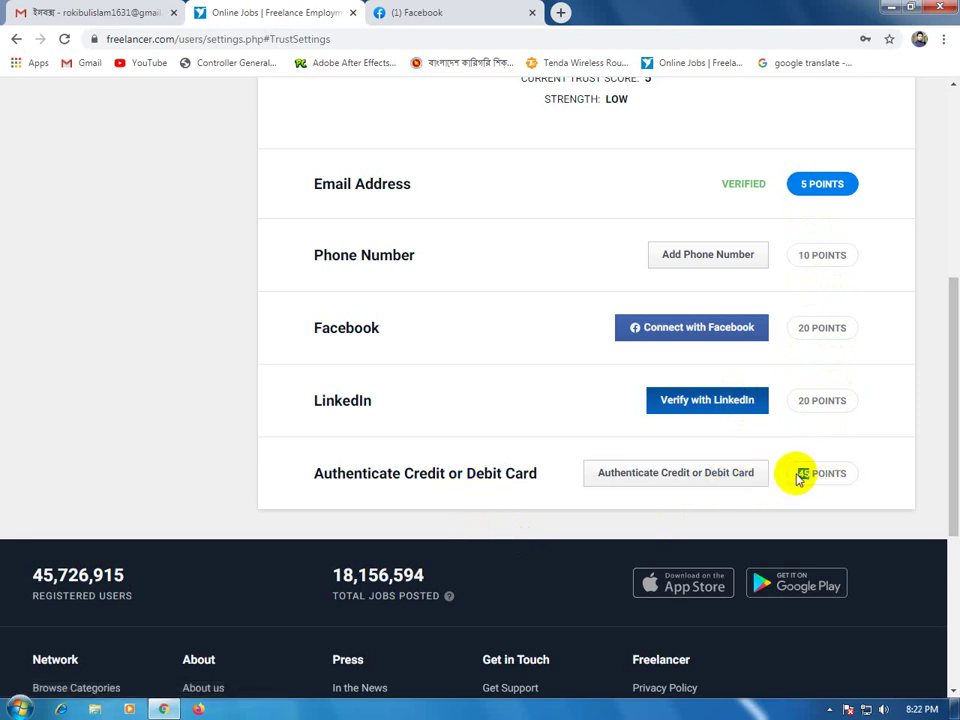
double_click(801, 473)
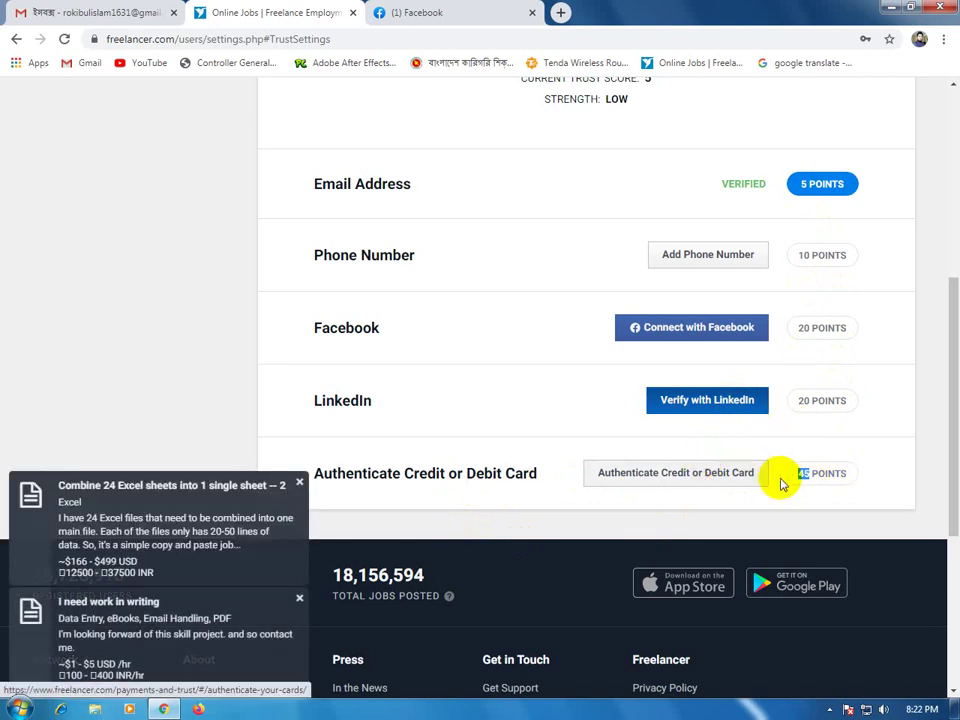
left_click(800, 475)
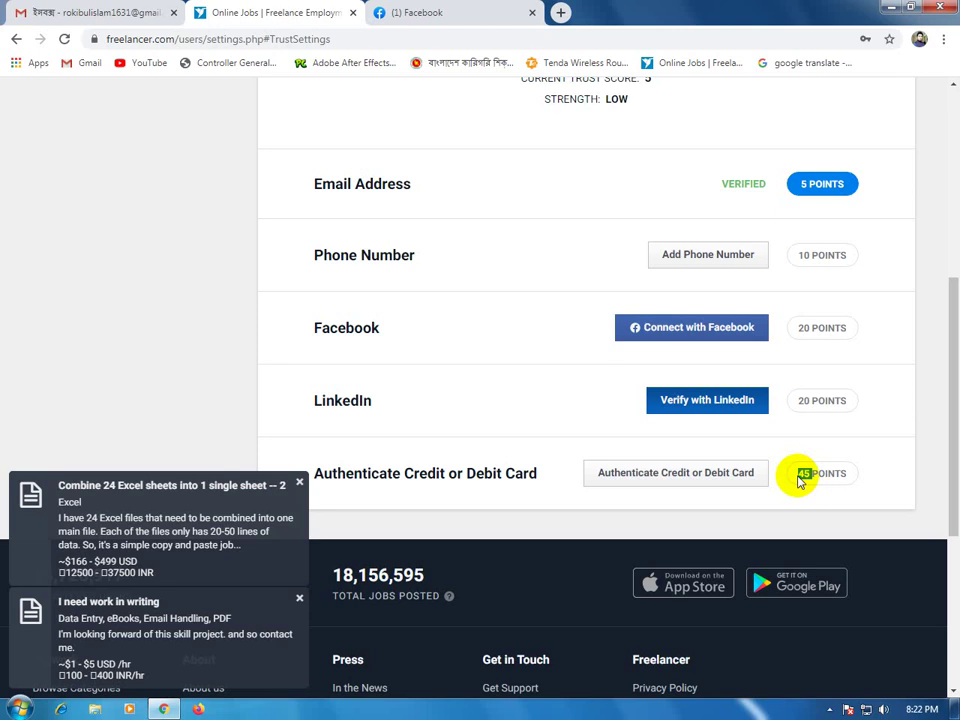
scroll(800, 480, "up", 5)
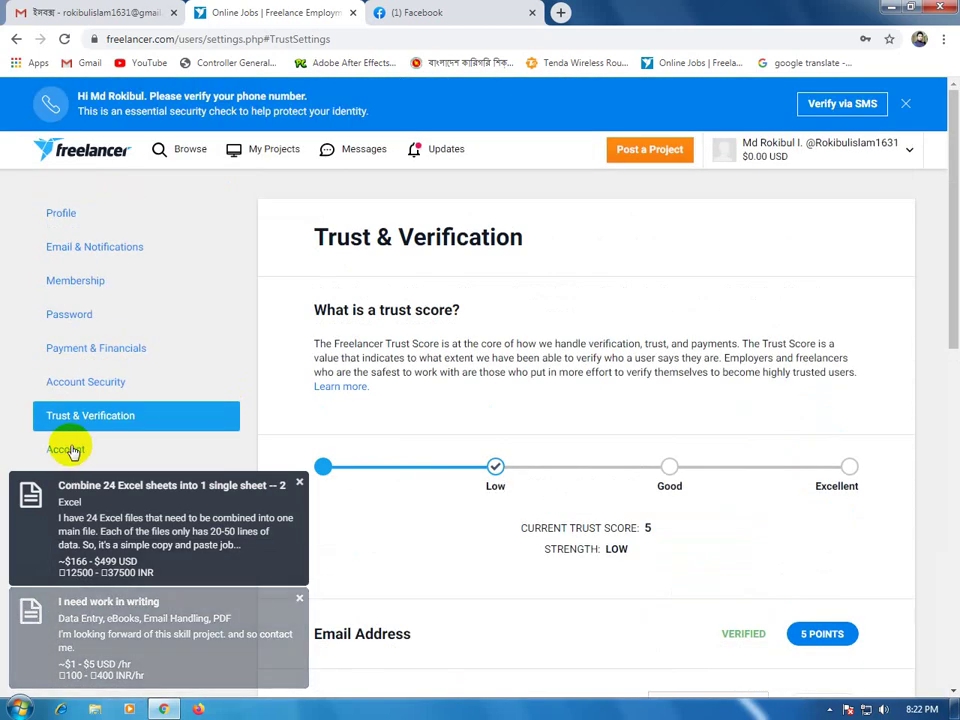
Review the Account settings, covering directory and follow options, account type and account closure.
left_click(65, 450)
scroll(274, 437, "down", 3)
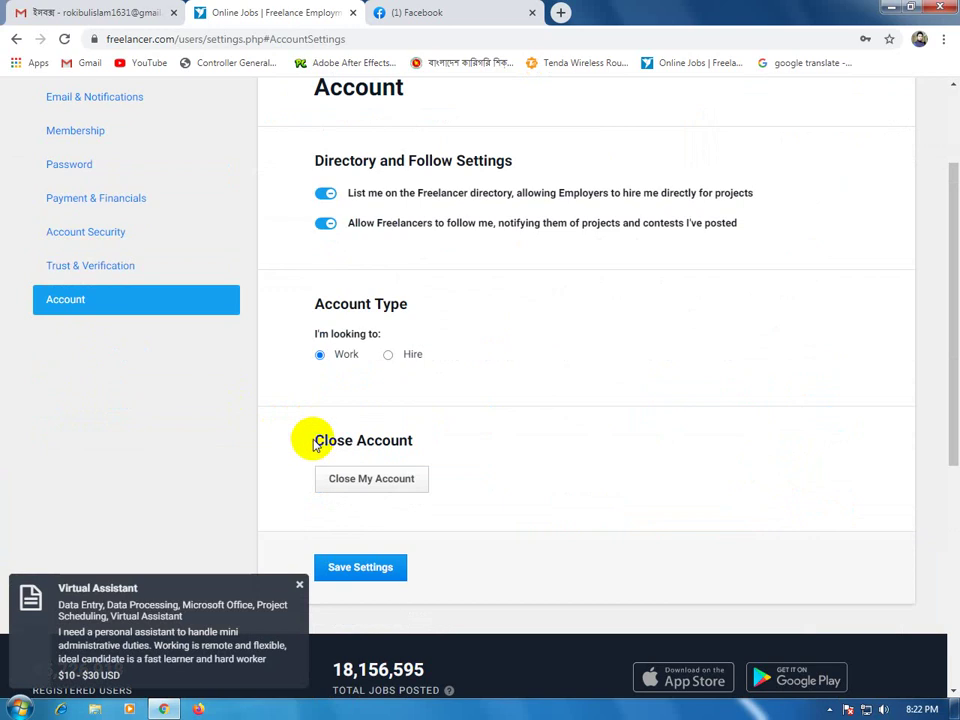
scroll(313, 444, "down", 1)
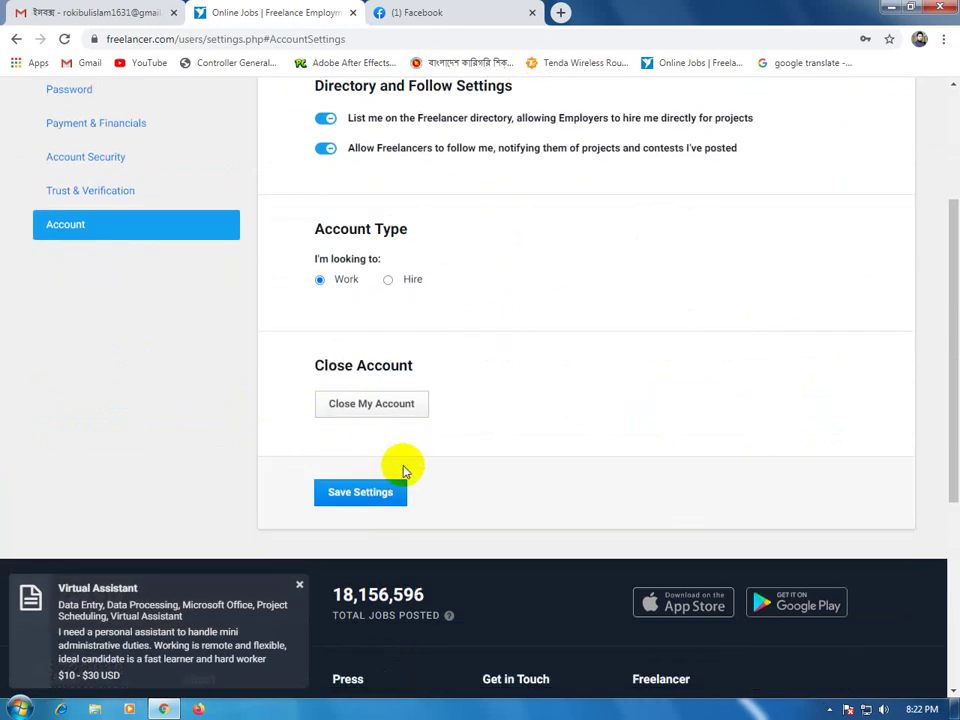
scroll(403, 470, "up", 3)
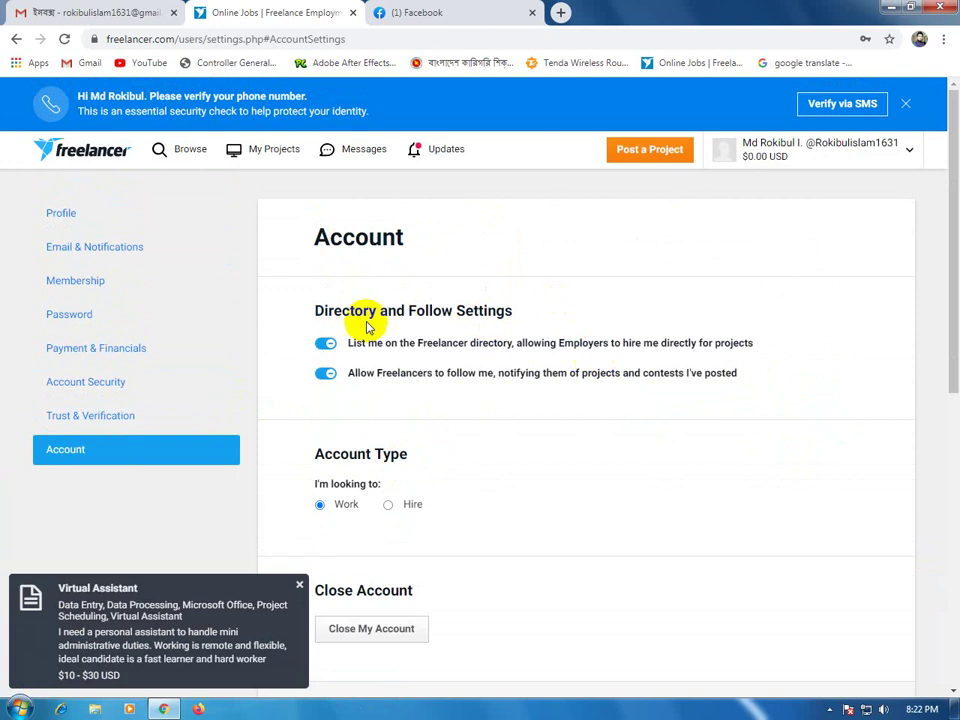
Open the account's own public profile page, checking the Facebook tab while it loads.
left_click(911, 155)
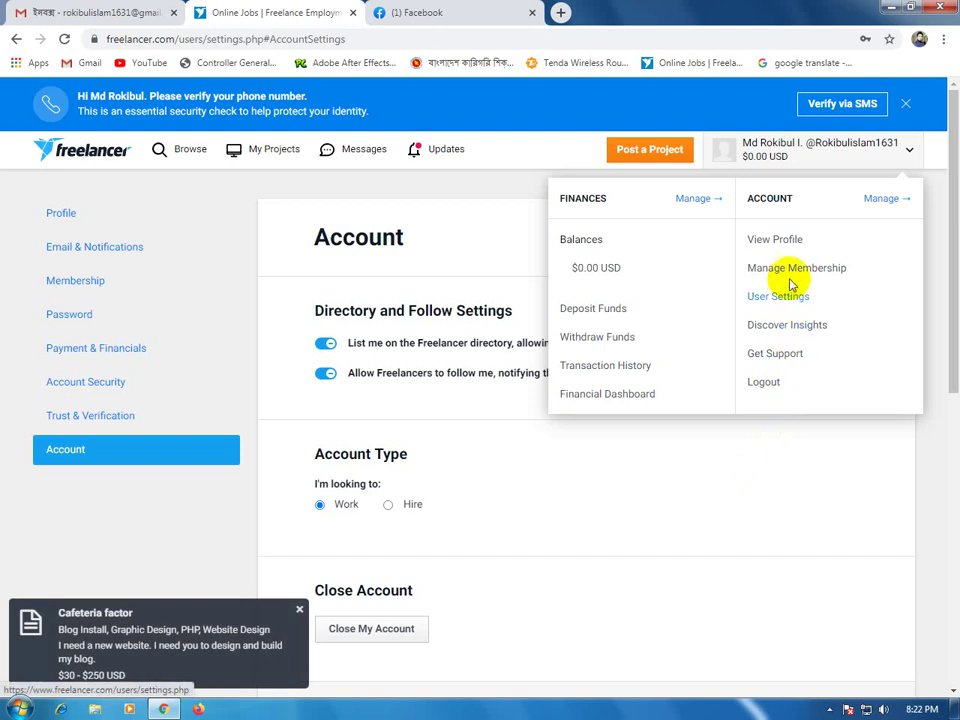
left_click(776, 240)
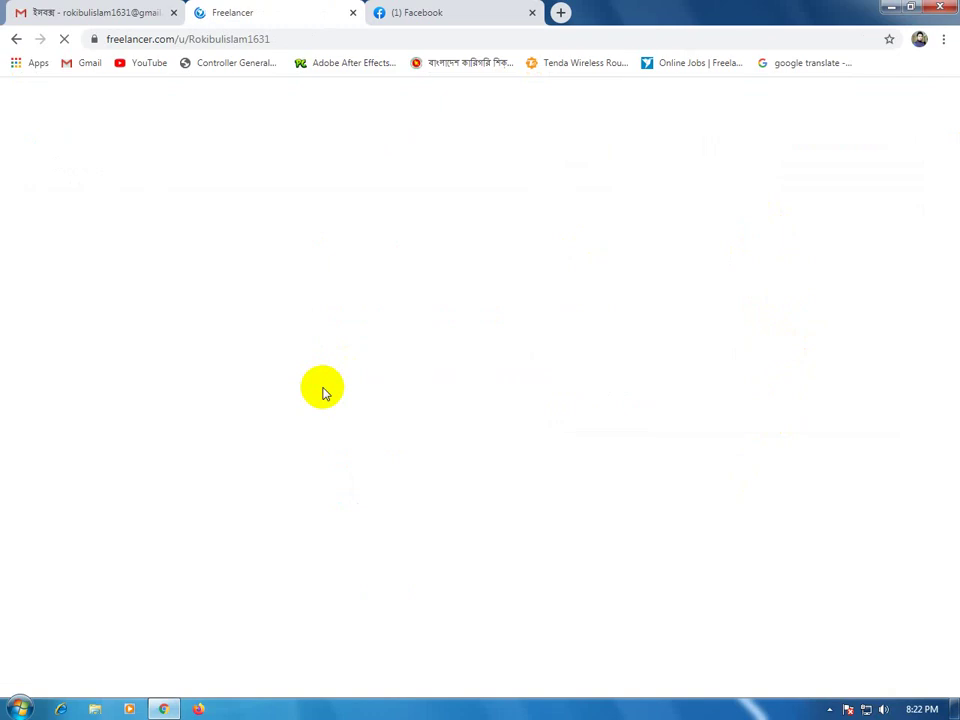
left_click(424, 19)
left_click(264, 14)
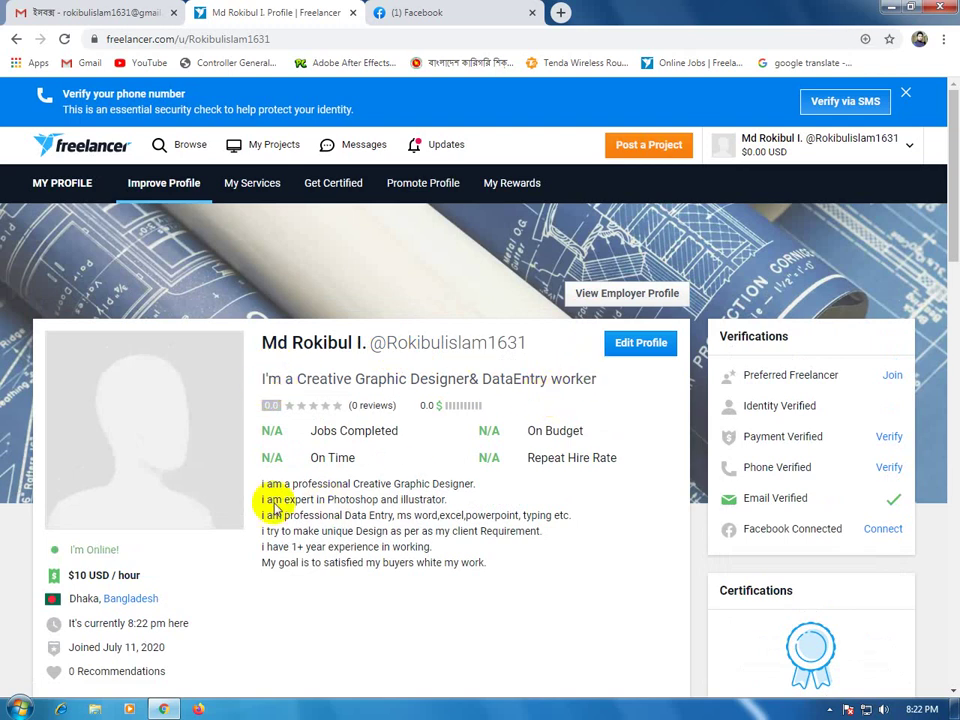
Look through the profile's summary, portfolio, reviews, experience, education, qualifications and publications sections.
scroll(279, 540, "down", 1)
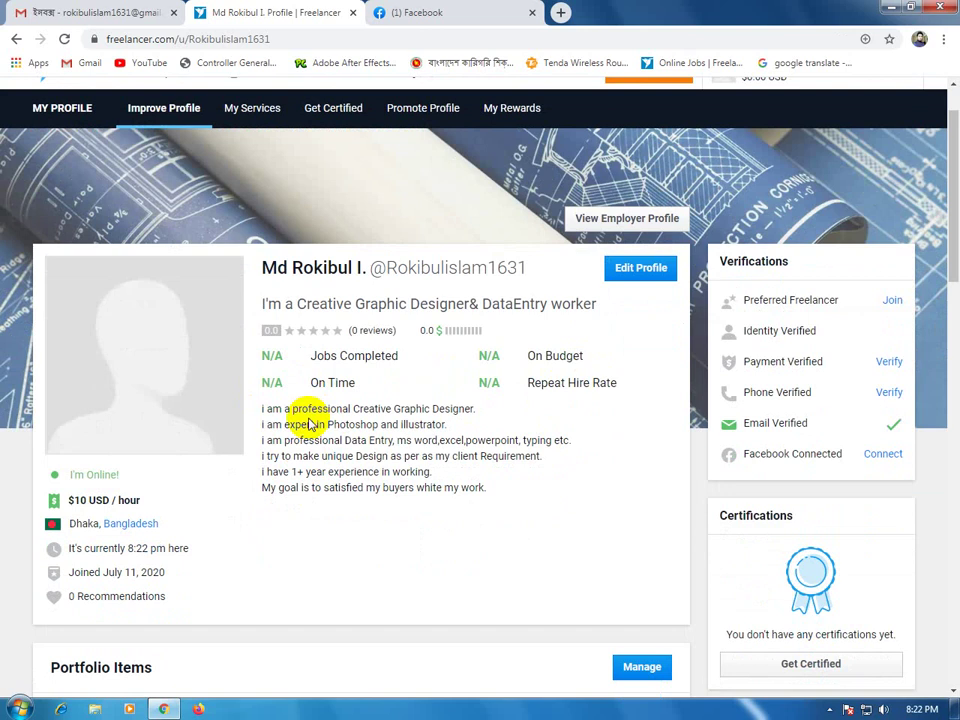
scroll(321, 439, "down", 6)
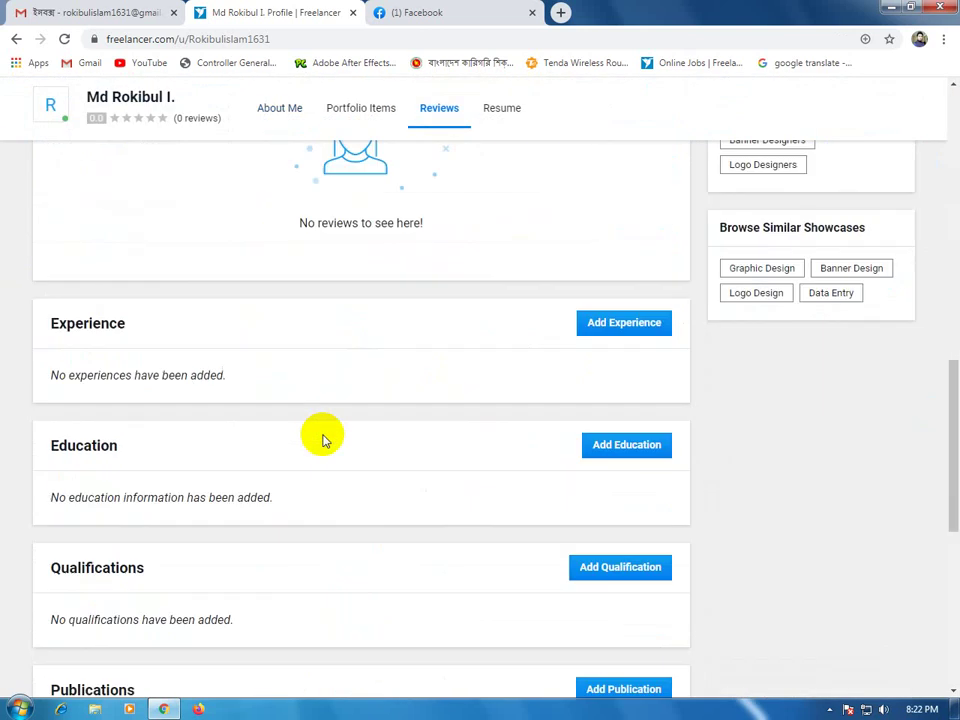
scroll(323, 440, "down", 5)
scroll(326, 441, "up", 3)
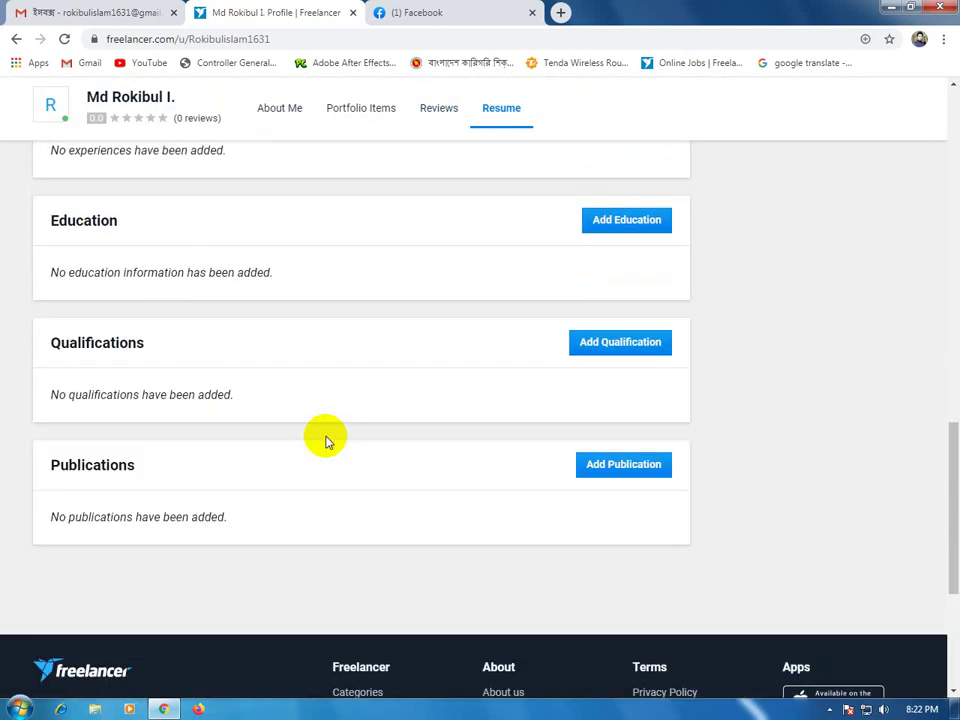
scroll(326, 441, "up", 1)
scroll(326, 441, "up", 2)
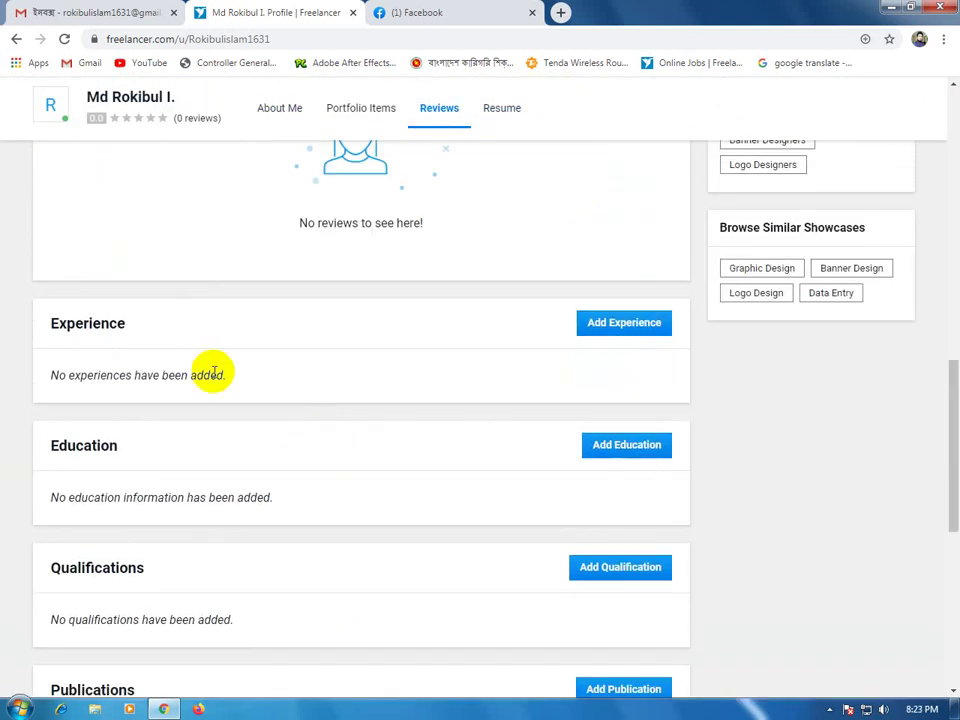
scroll(233, 379, "up", 3)
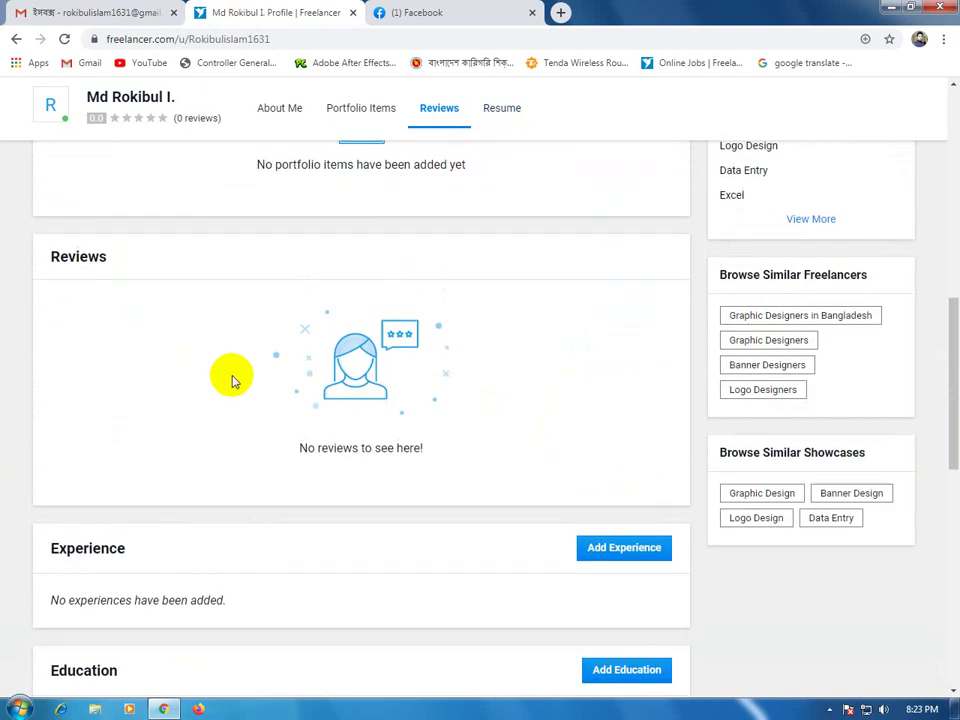
scroll(100, 425, "down", 1)
scroll(117, 437, "down", 1)
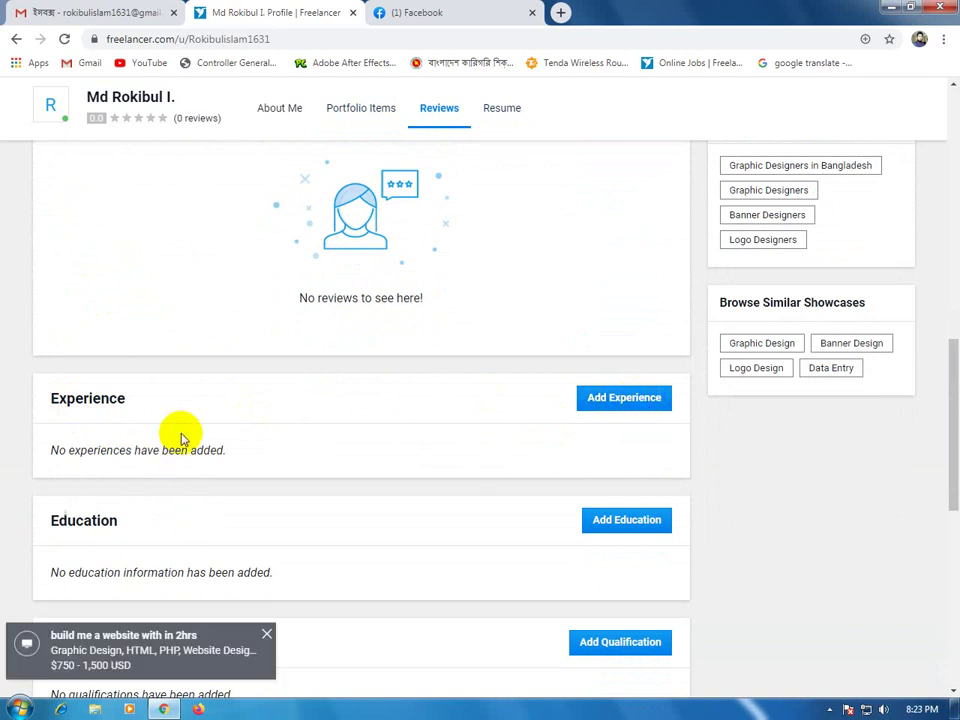
scroll(180, 430, "down", 1)
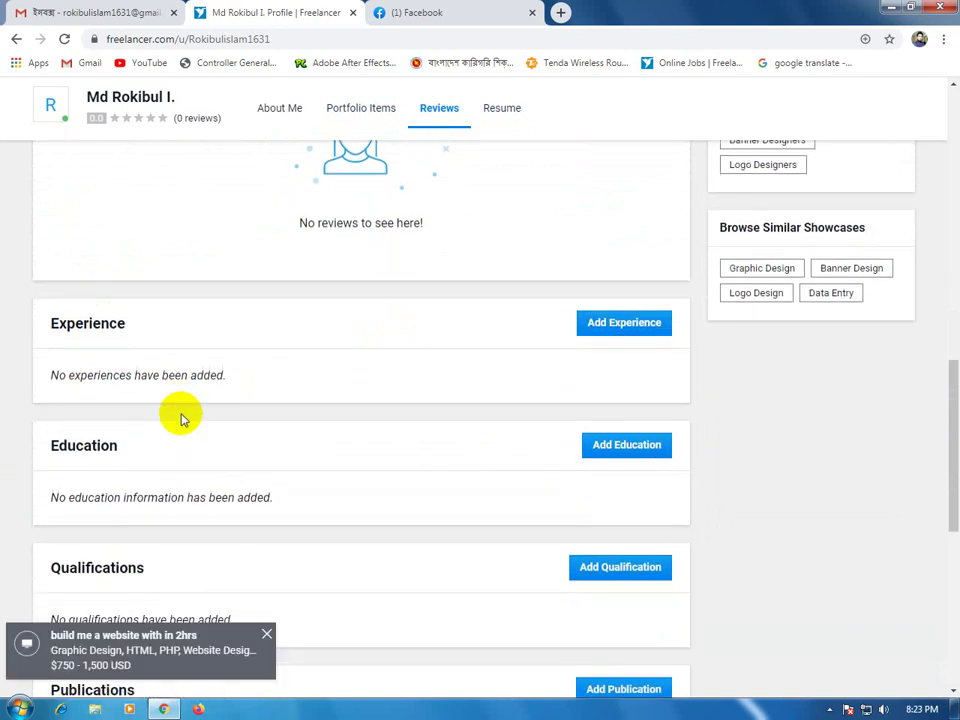
Start a new education entry on the profile with Bangladesh as the country.
left_click(640, 446)
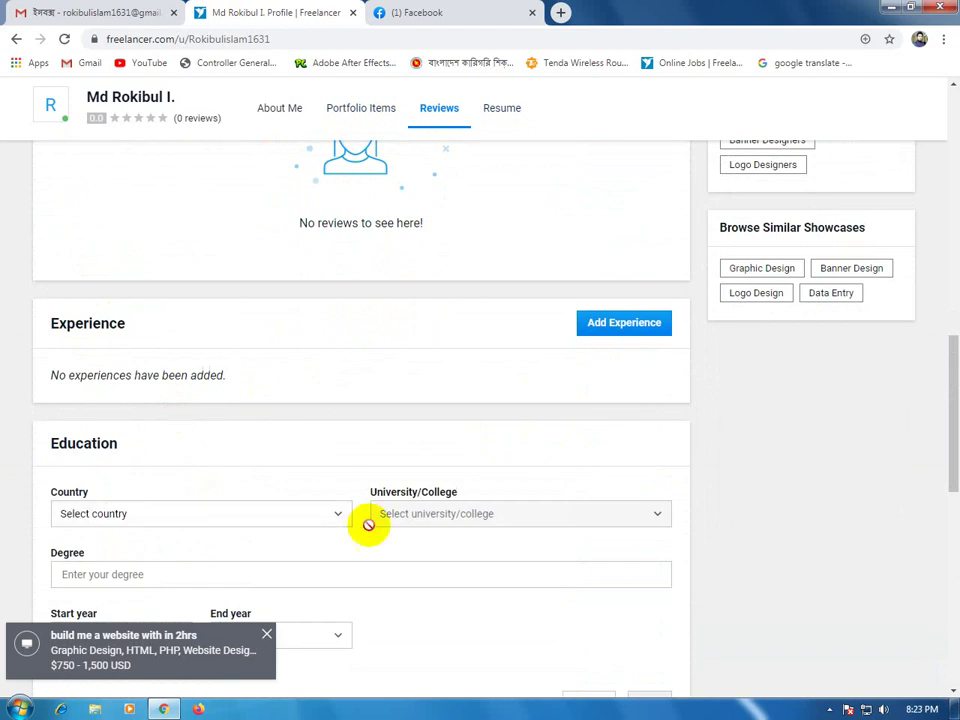
scroll(232, 525, "down", 1)
scroll(232, 525, "down", 1)
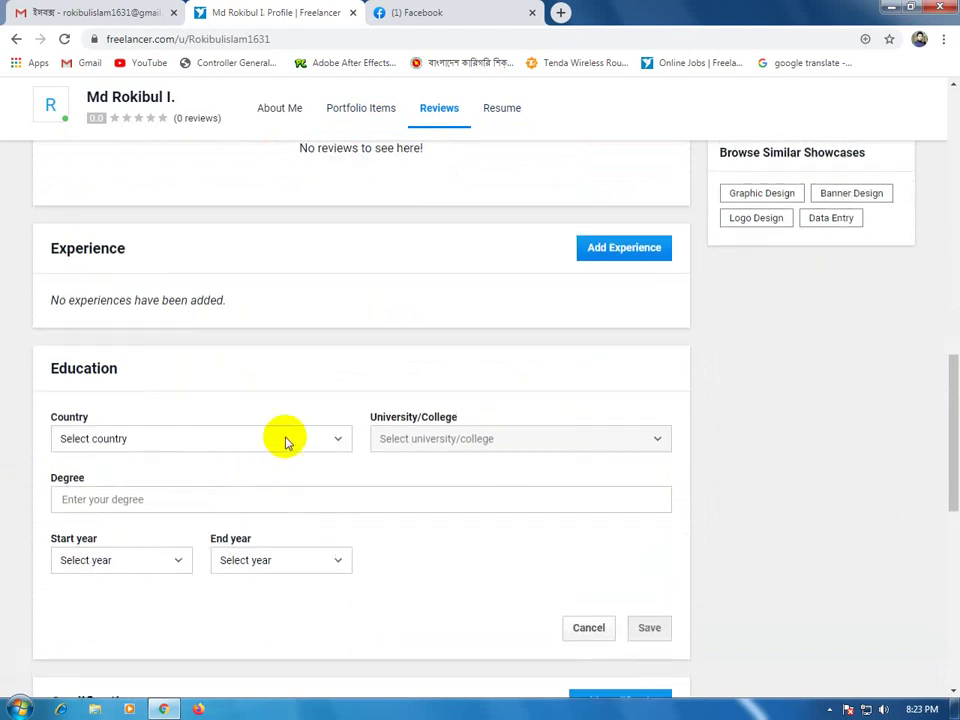
left_click(246, 444)
left_click(135, 418)
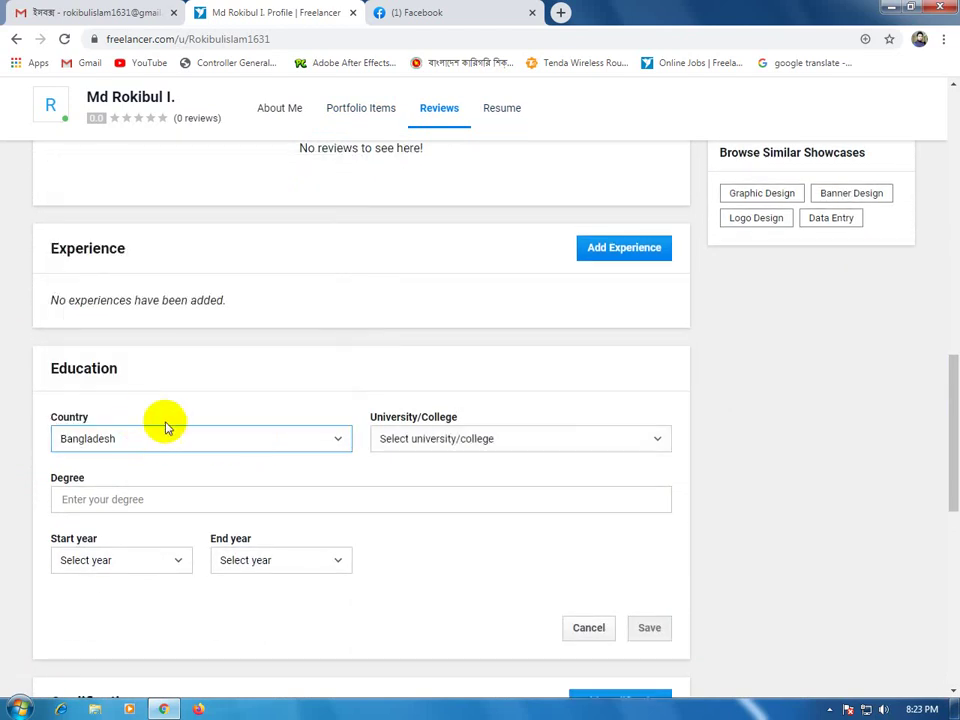
Browse the full list of Bangladeshi universities and colleges offered for the education entry.
left_click(478, 438)
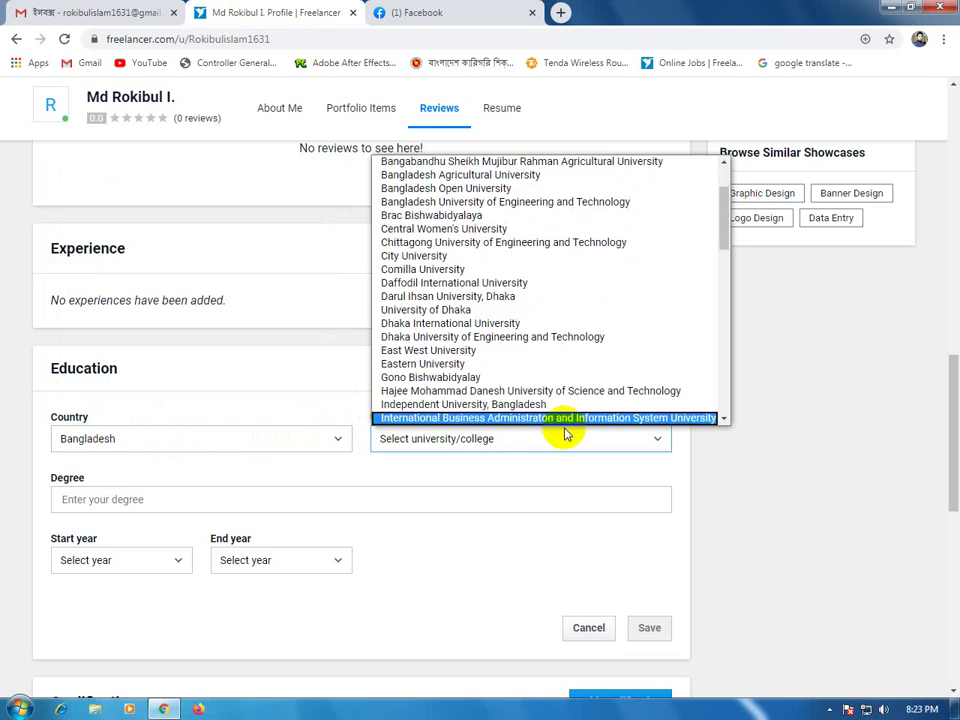
scroll(507, 362, "up", 3)
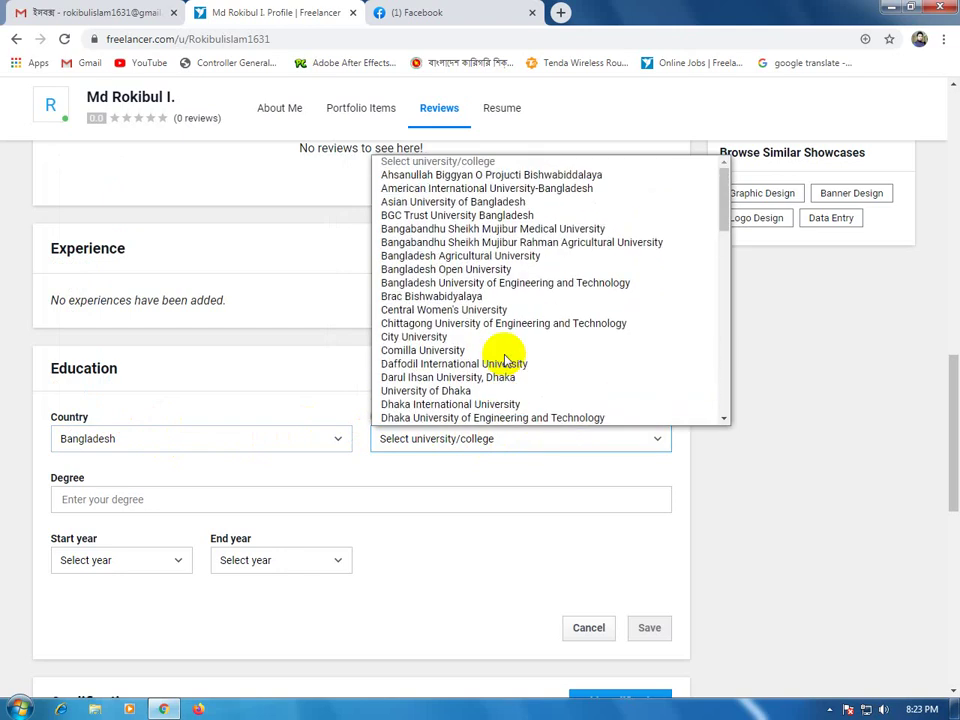
scroll(508, 304, "down", 10)
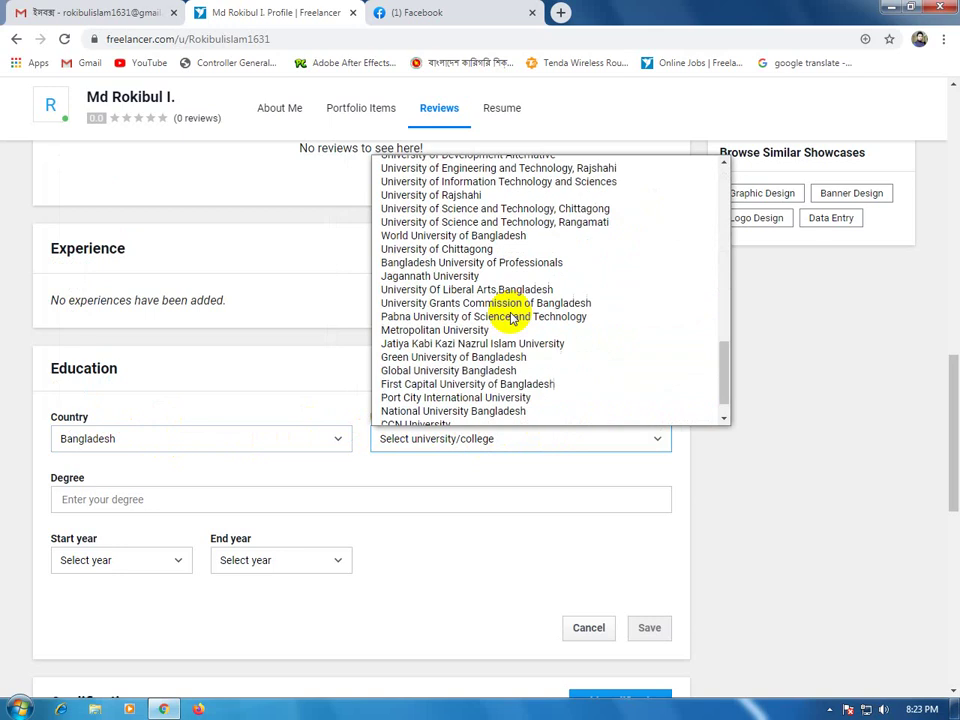
scroll(510, 313, "down", 1)
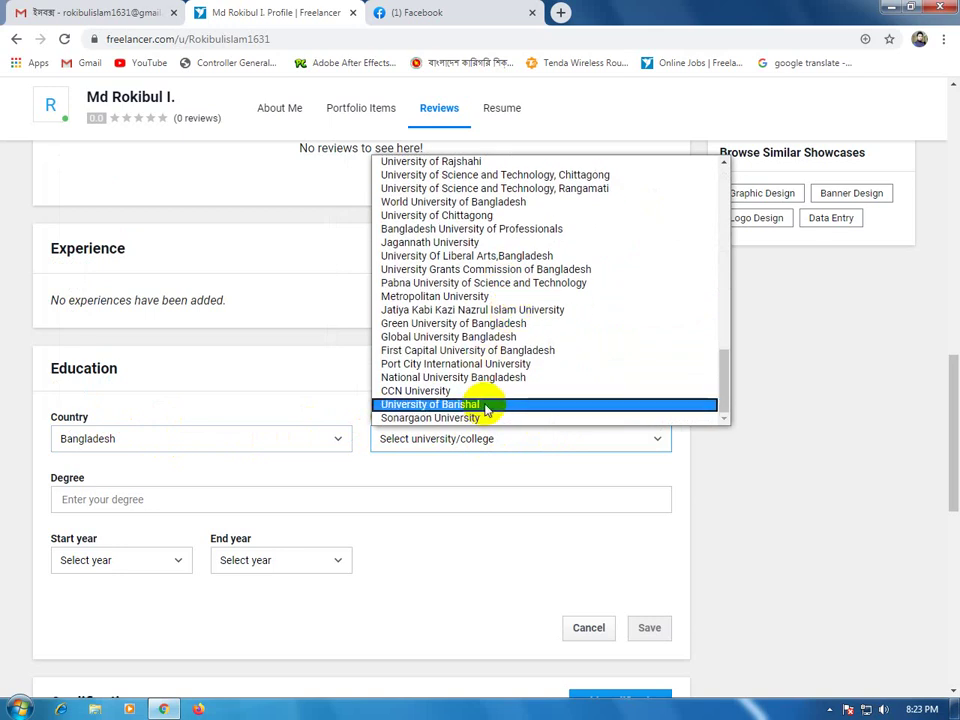
View the degree field and the start and end year choices of the education entry.
scroll(490, 435, "down", 3)
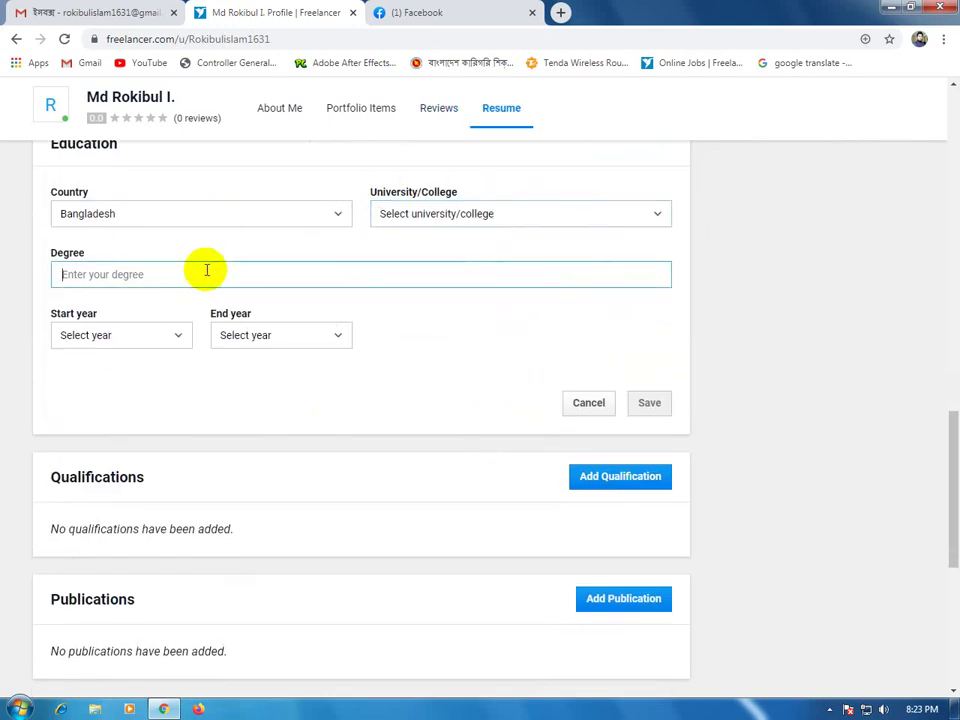
scroll(210, 271, "up", 1)
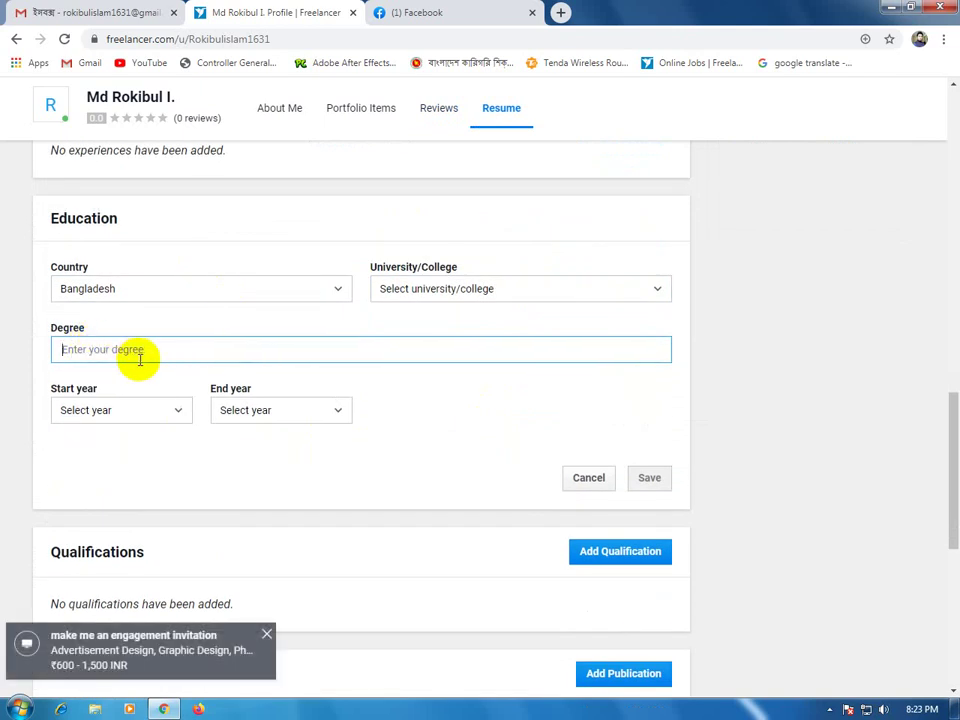
left_click(174, 411)
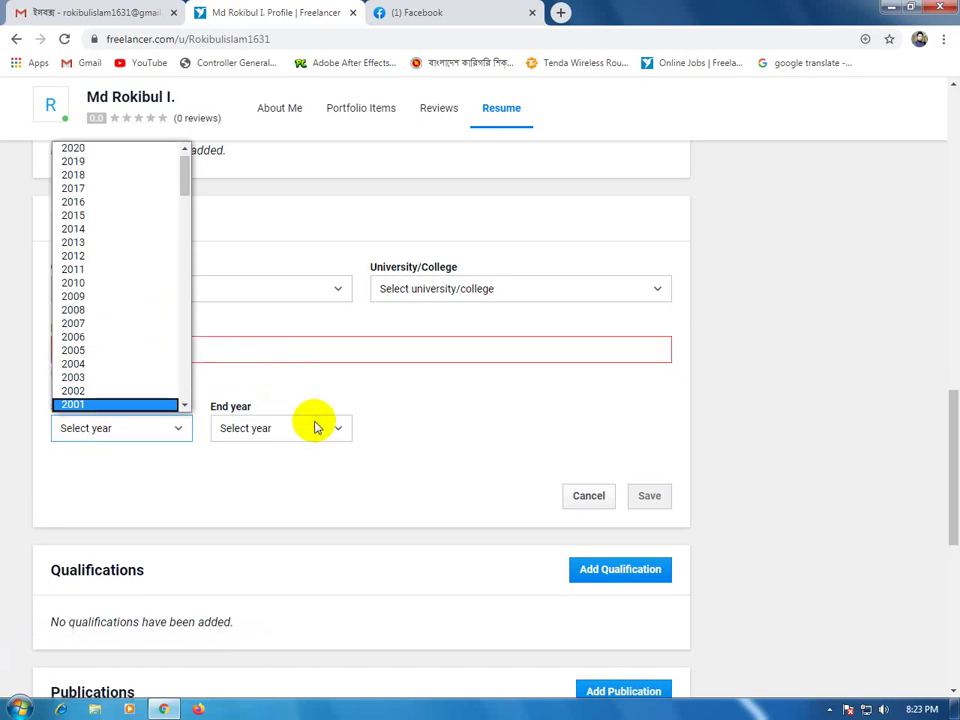
left_click(337, 432)
left_click(410, 430)
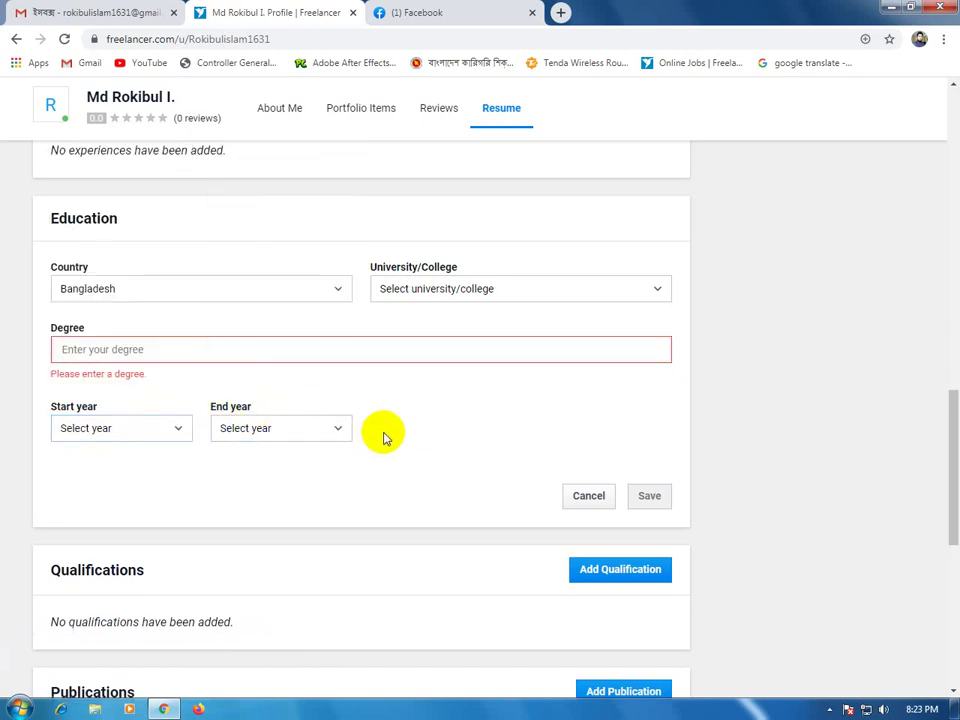
Review the profile's qualifications and publications sections and the site footer, and return to the profile header.
scroll(385, 440, "down", 1)
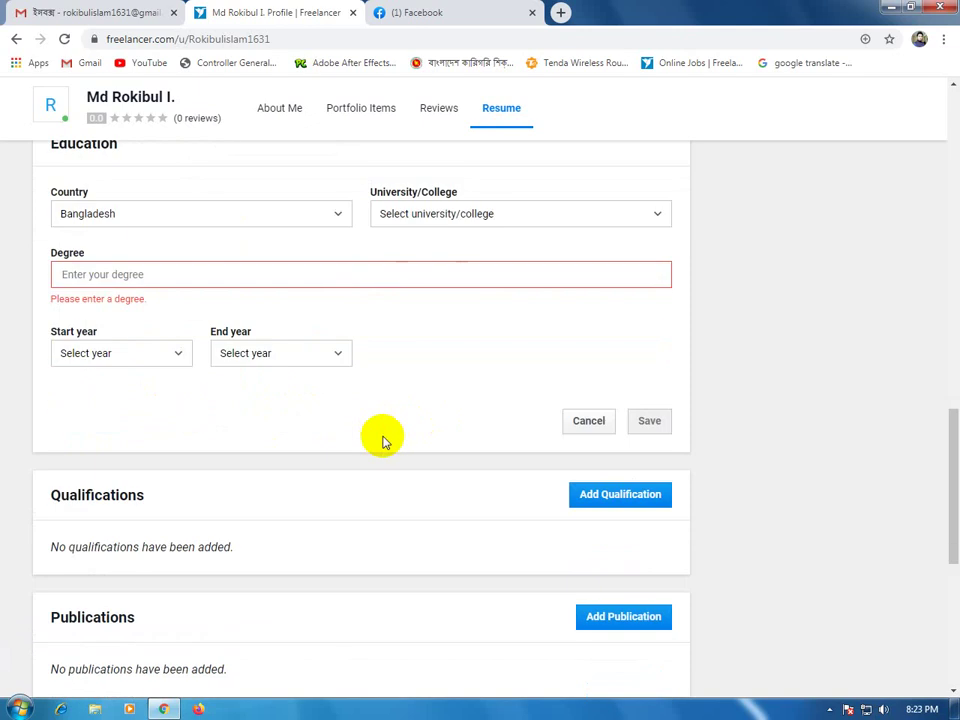
scroll(385, 440, "down", 2)
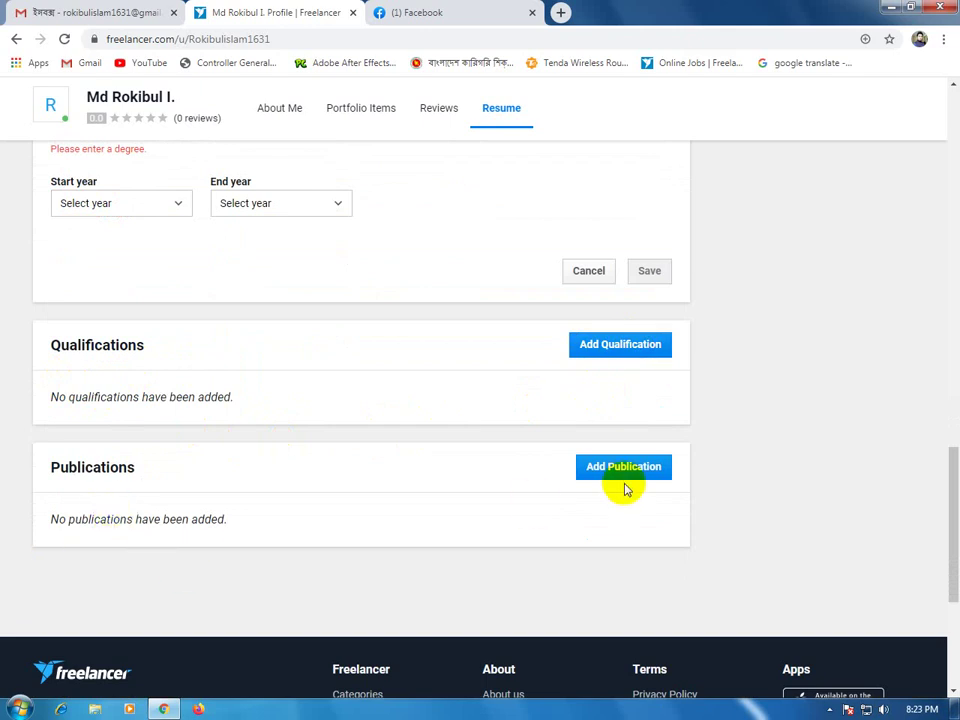
scroll(370, 556, "down", 3)
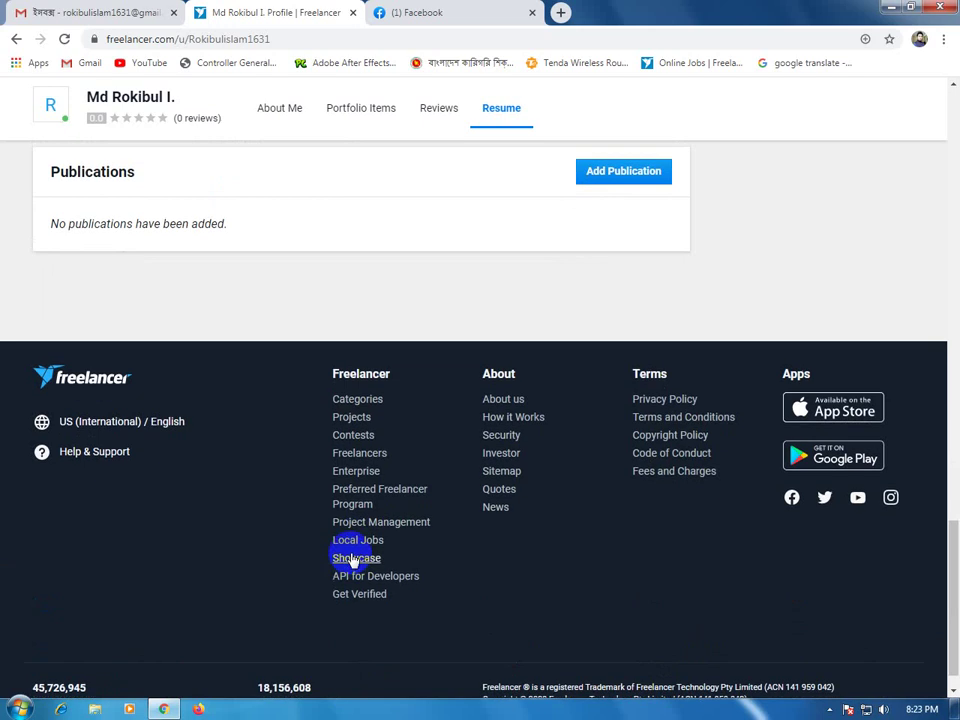
scroll(354, 561, "up", 4)
scroll(350, 558, "up", 2)
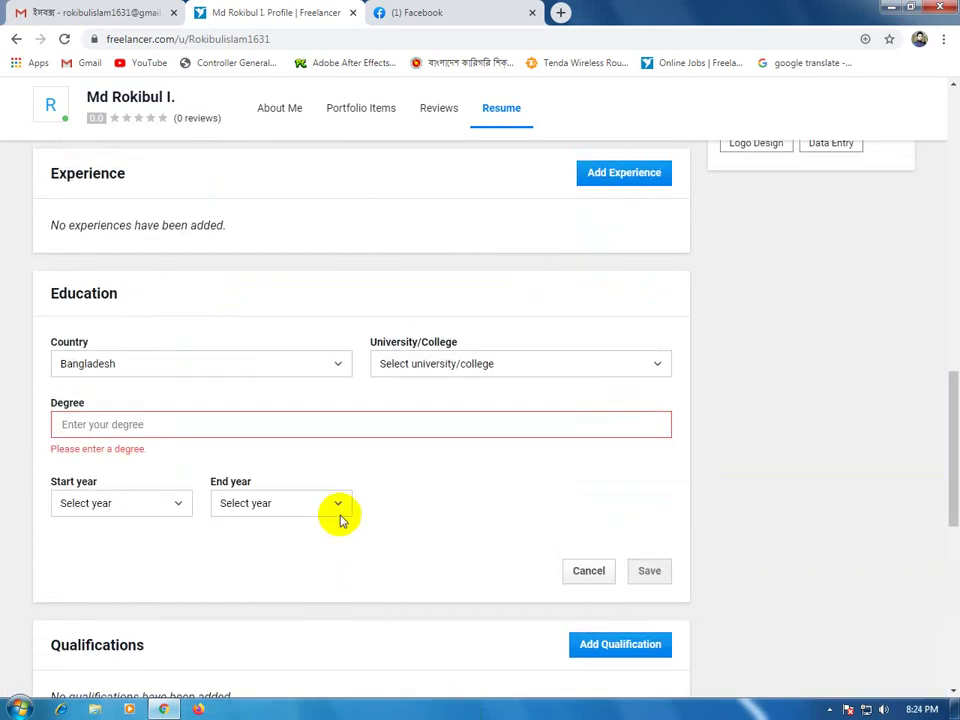
scroll(339, 519, "up", 2)
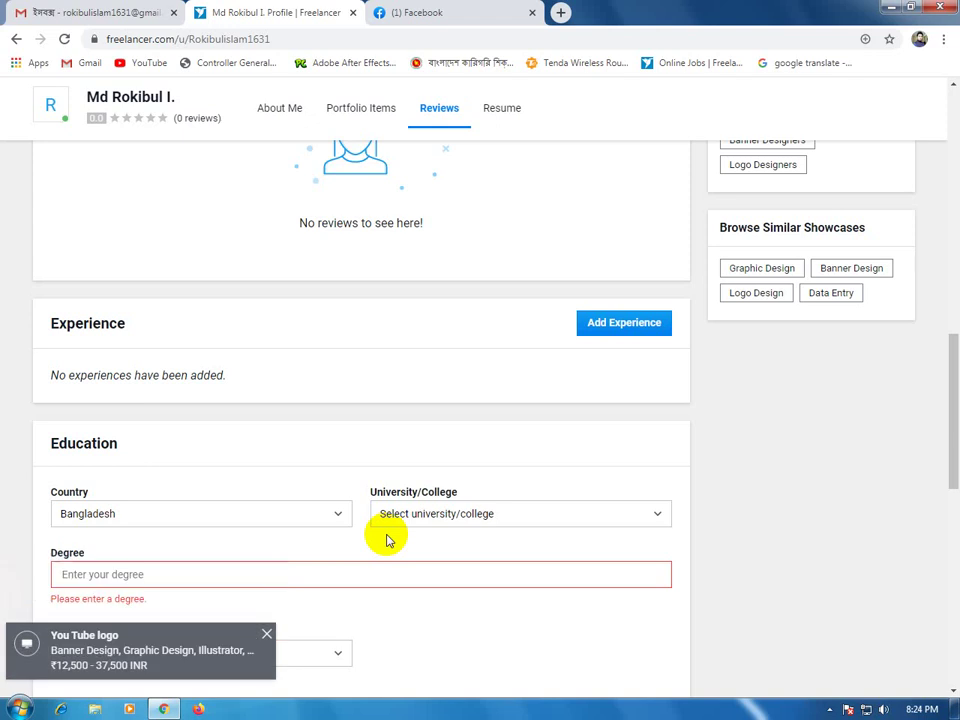
scroll(388, 540, "up", 10)
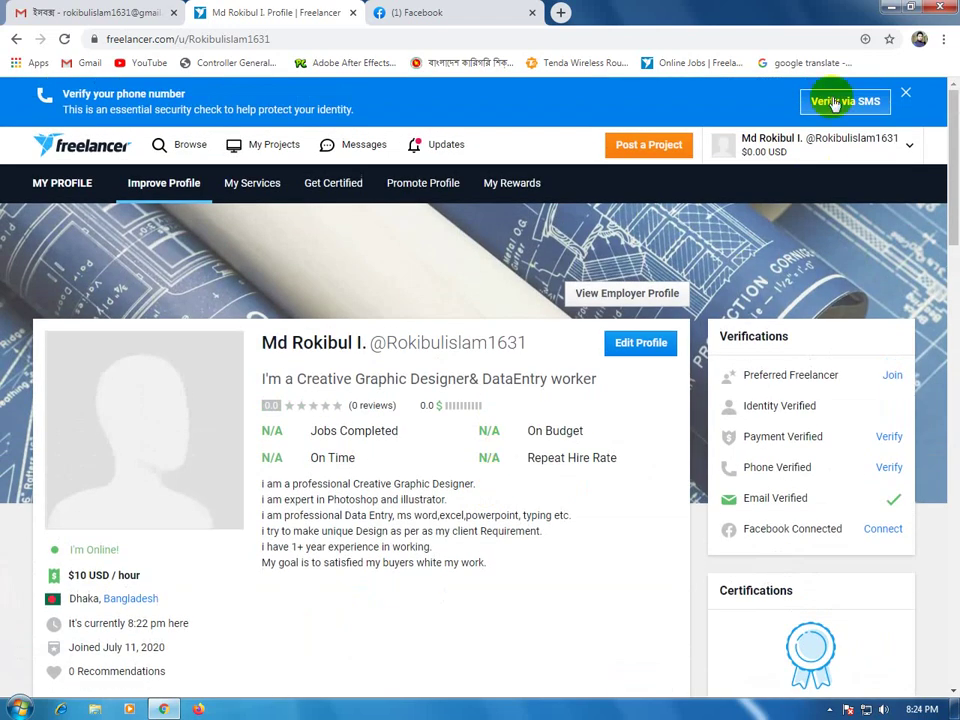
Open the user settings page with the profile details.
left_click(896, 150)
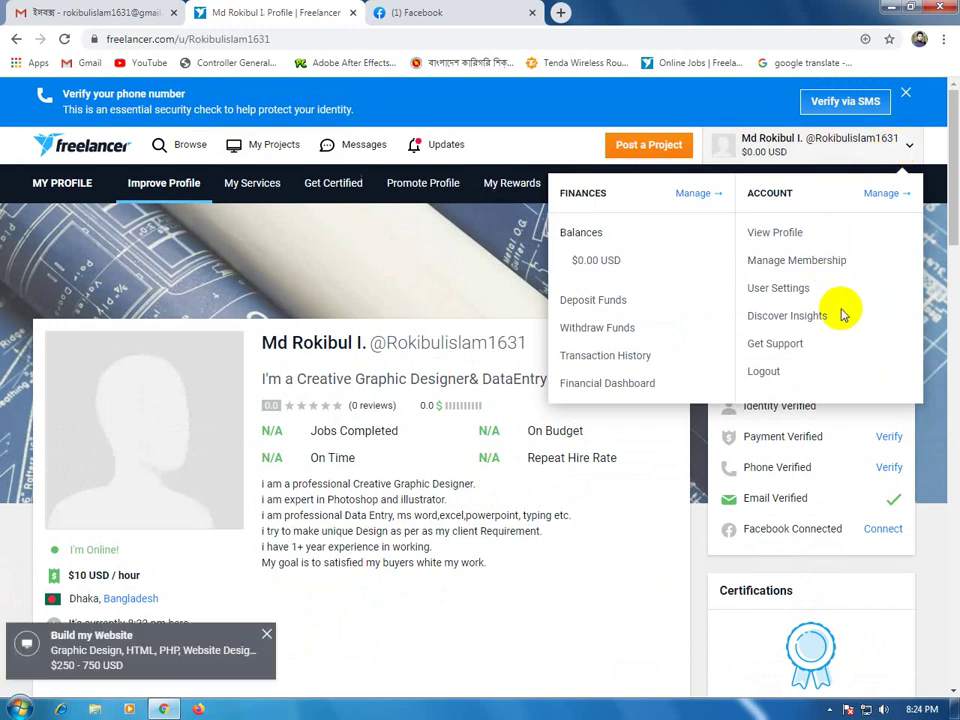
left_click(800, 289)
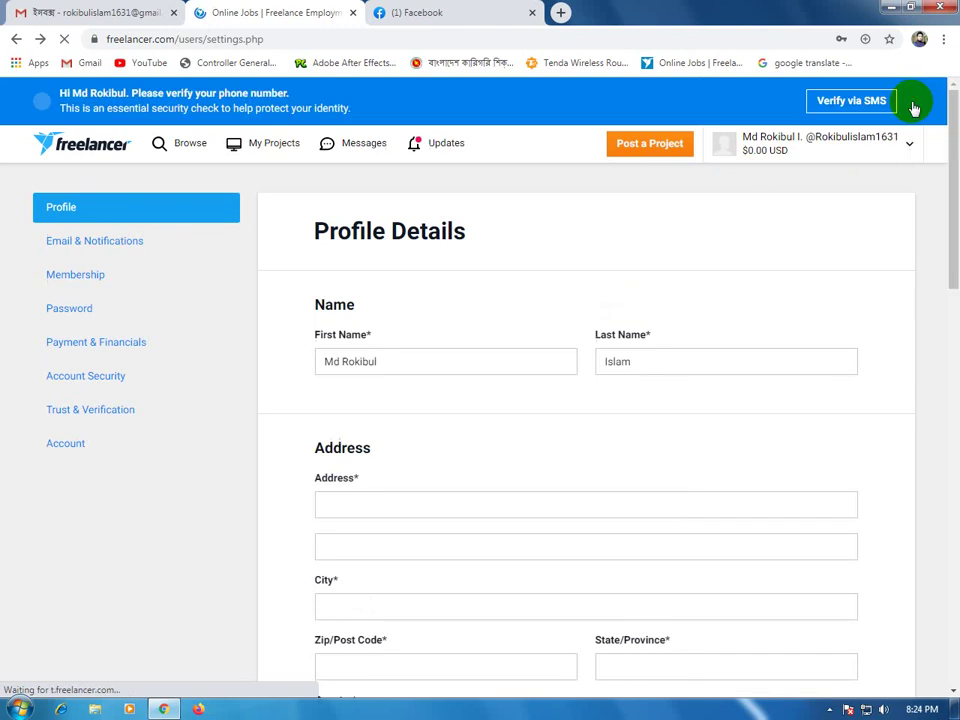
Return to the public profile and open its headline, summary and hourly rate for editing.
left_click(913, 126)
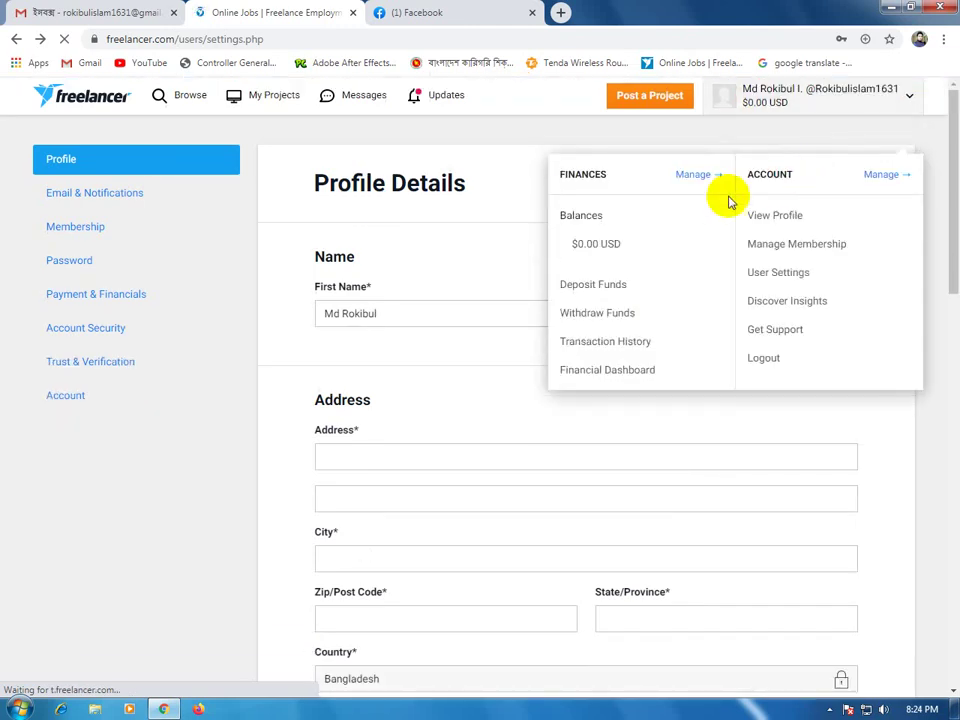
left_click(773, 222)
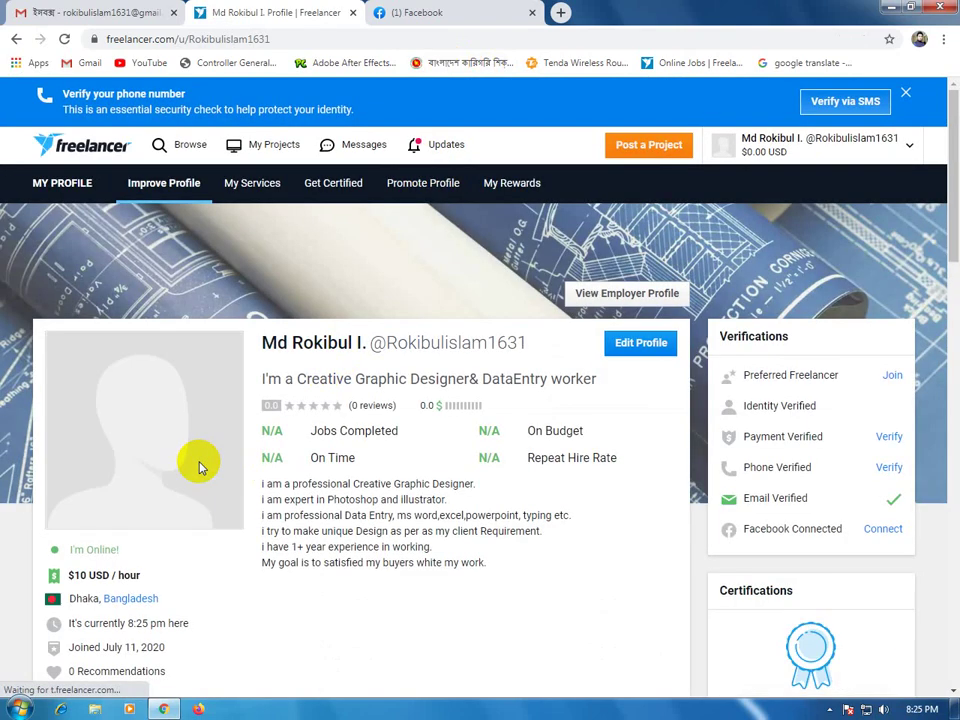
left_click(641, 344)
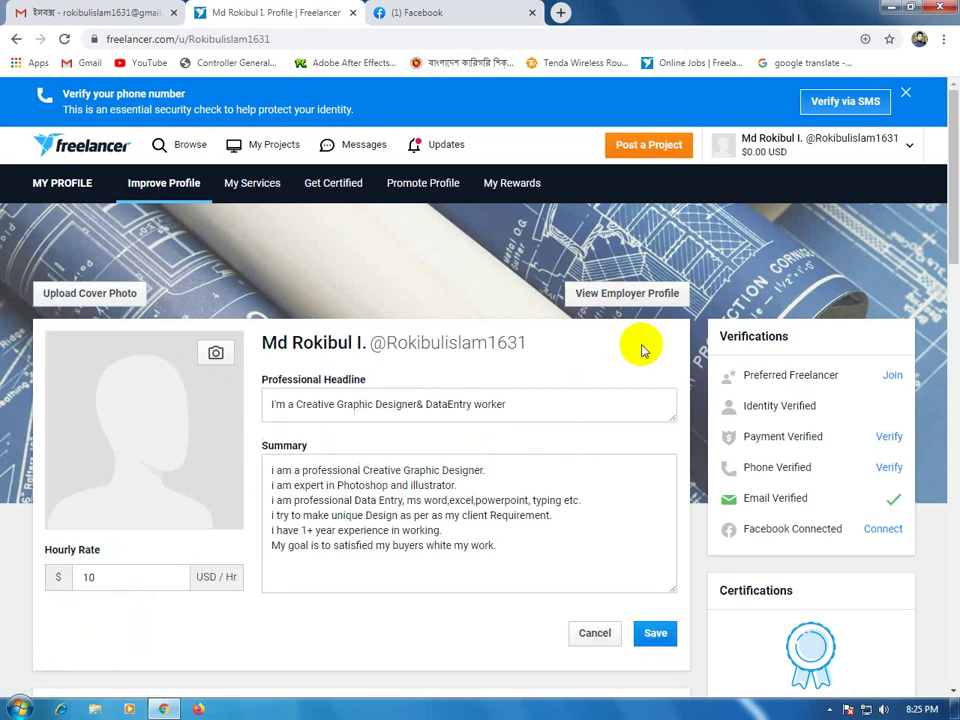
Upload the photo 20161227_082519.jpg from the OTHER (H:) drive for the profile picture.
left_click(216, 358)
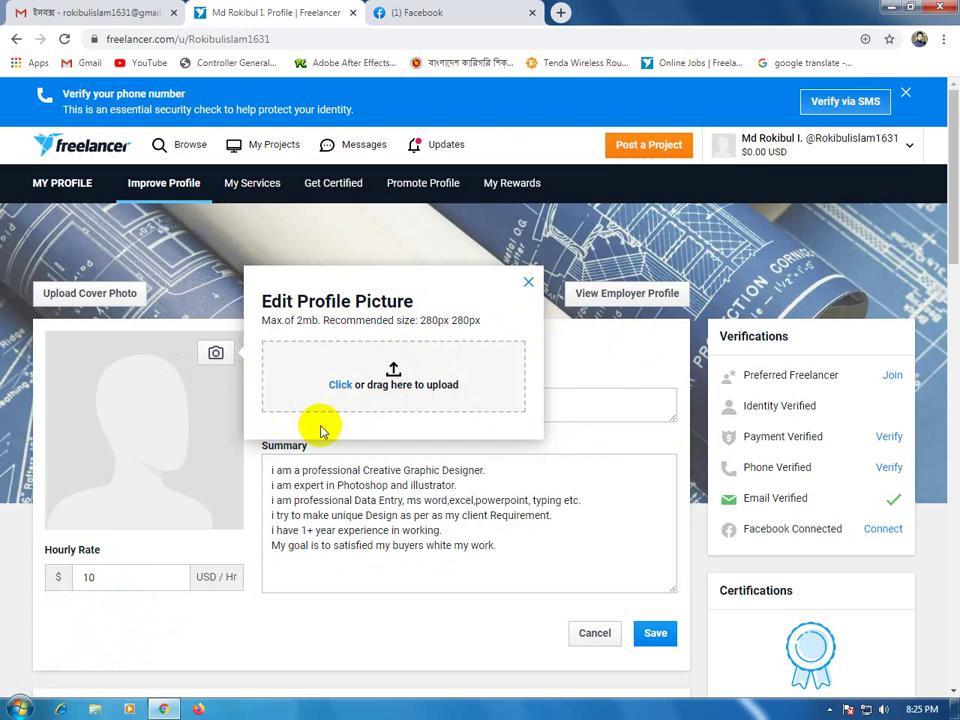
left_click(399, 385)
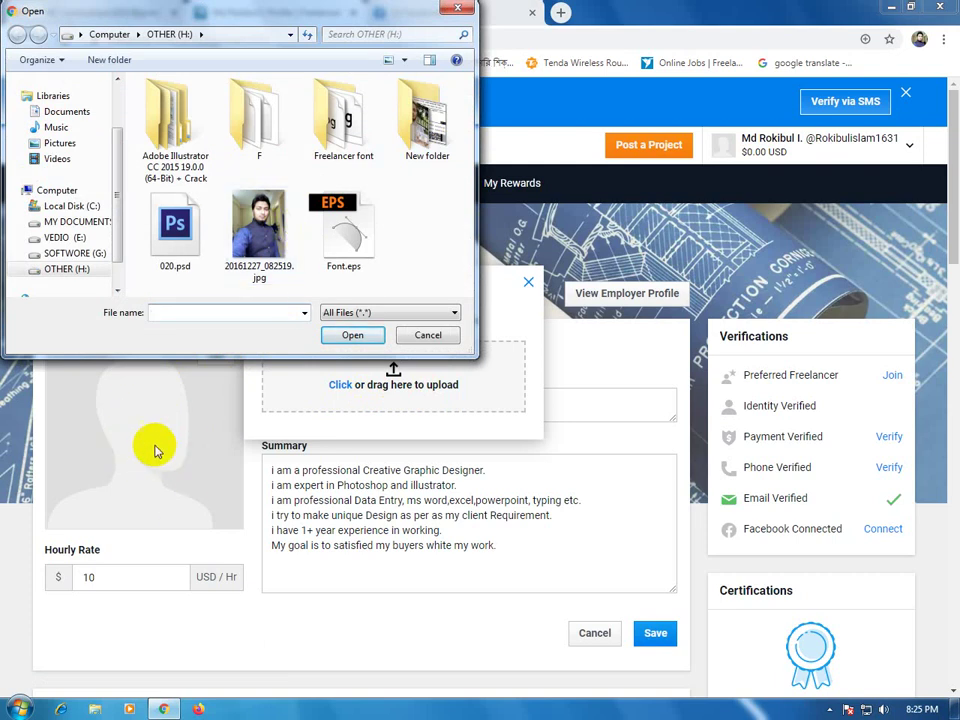
left_click(258, 232)
left_click(358, 337)
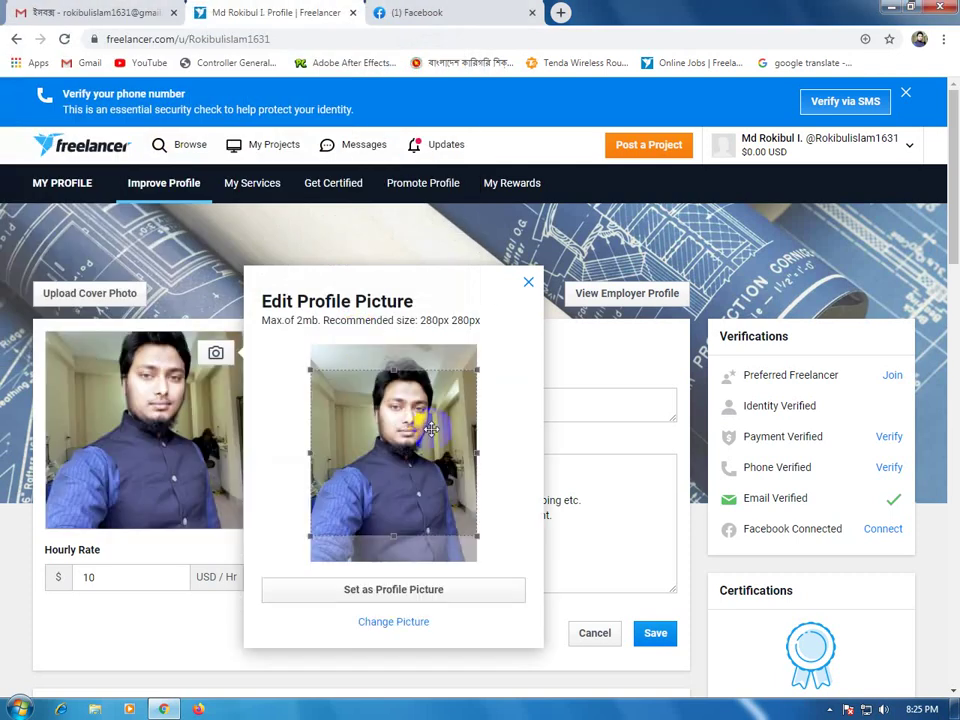
Shift the crop area up to frame the whole head, set it as the profile picture and save the profile edits.
left_click_drag(428, 430, 425, 410)
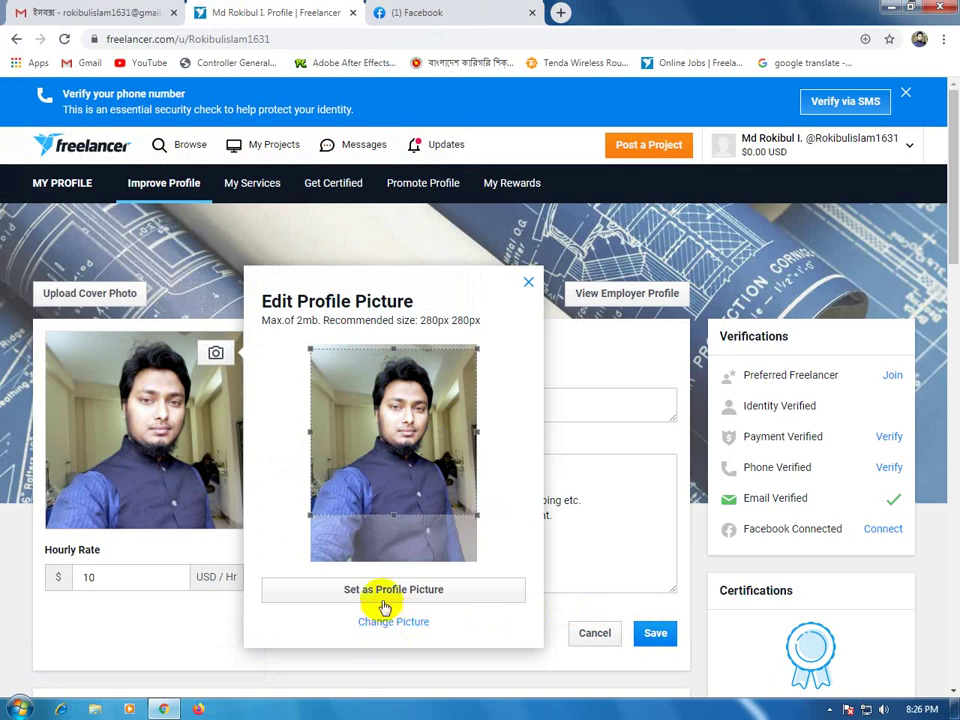
left_click(385, 592)
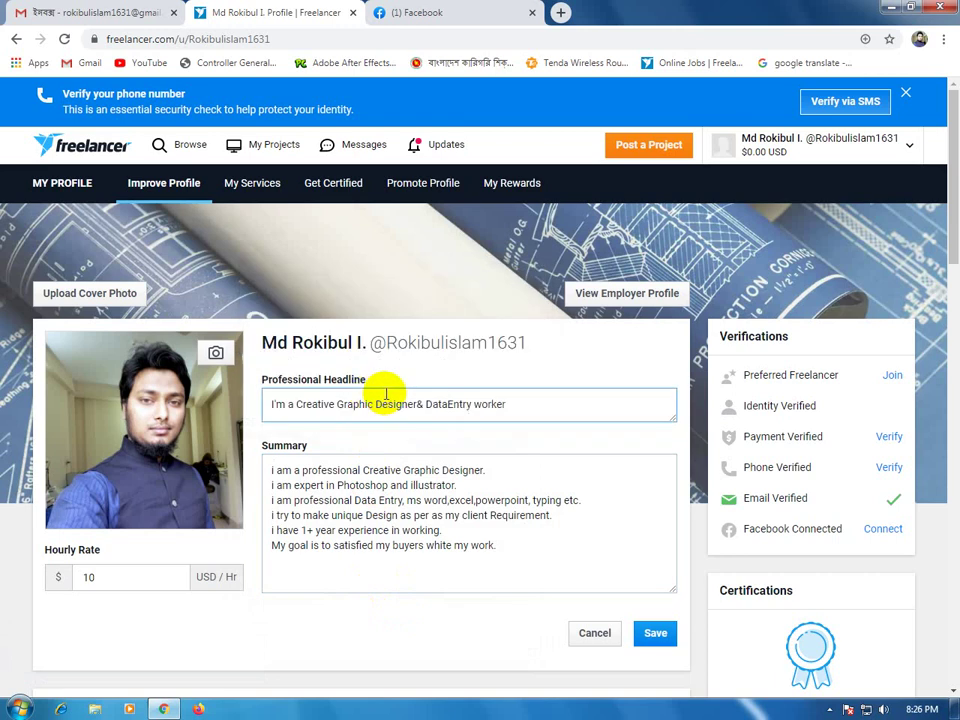
scroll(418, 540, "down", 3)
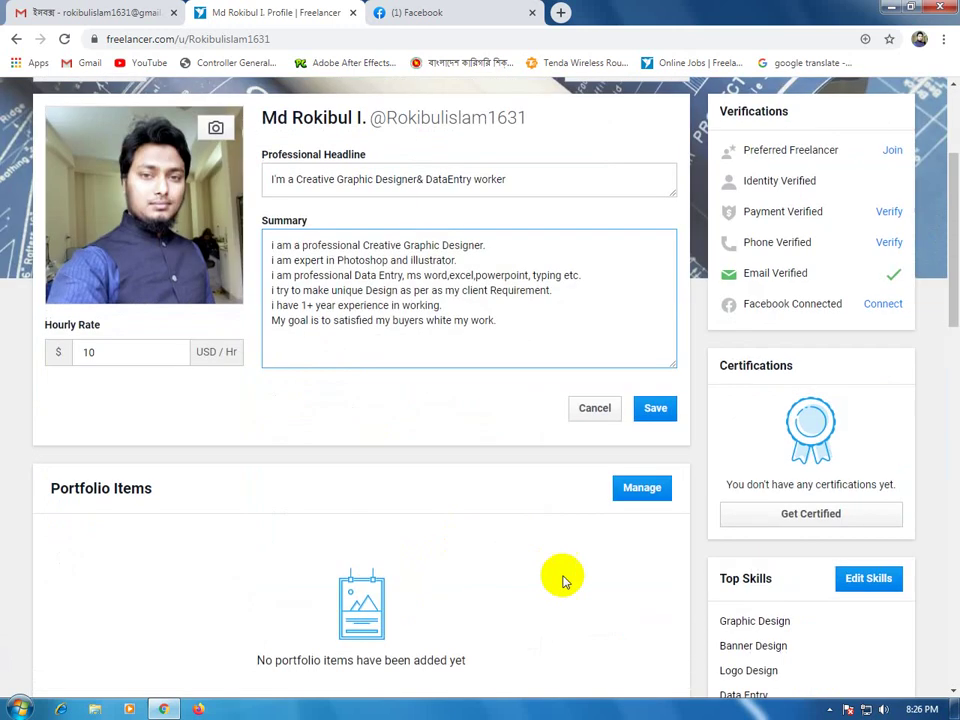
left_click(656, 409)
Review the saved profile from the portfolio section to the publications, and return to the header with the picture, headline and earnings rating.
scroll(409, 489, "down", 2)
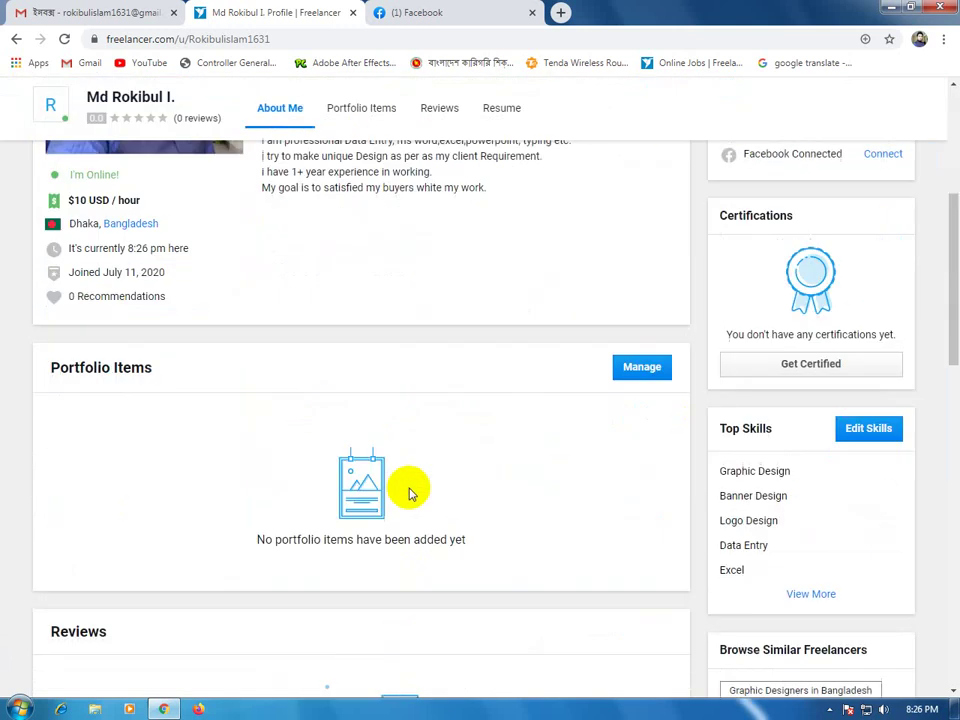
scroll(409, 493, "down", 3)
scroll(409, 493, "down", 6)
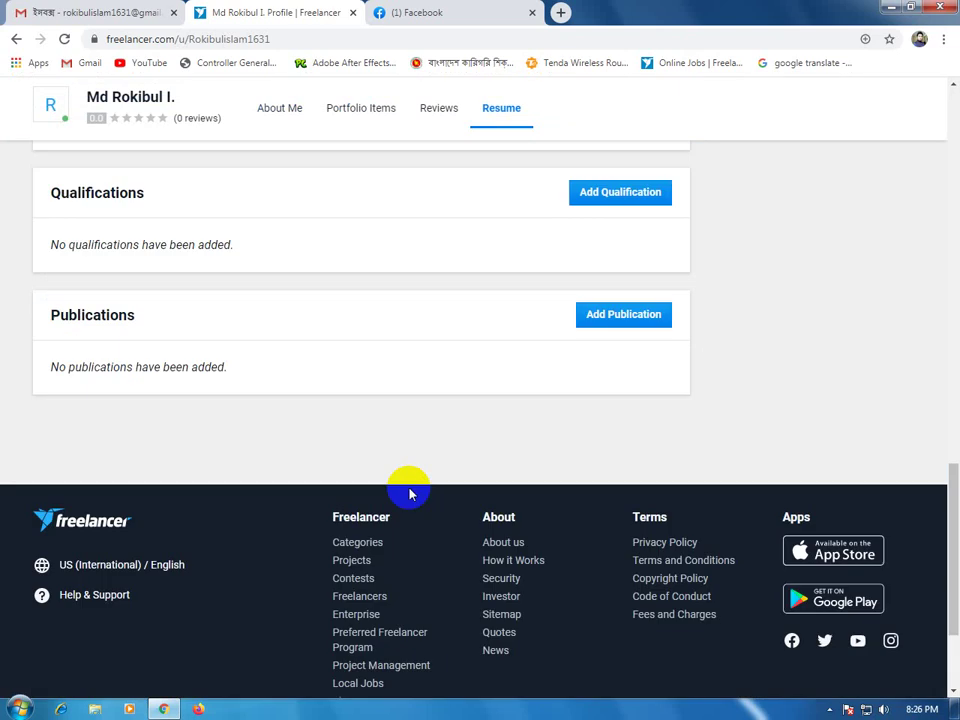
scroll(409, 493, "up", 3)
scroll(409, 493, "up", 10)
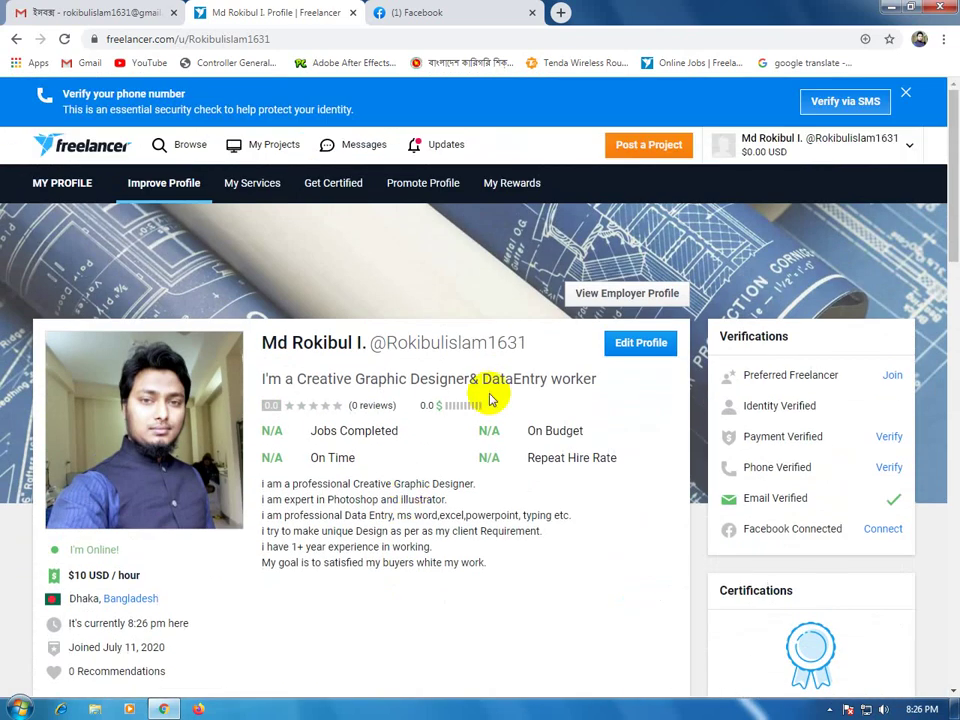
scroll(495, 399, "down", 3)
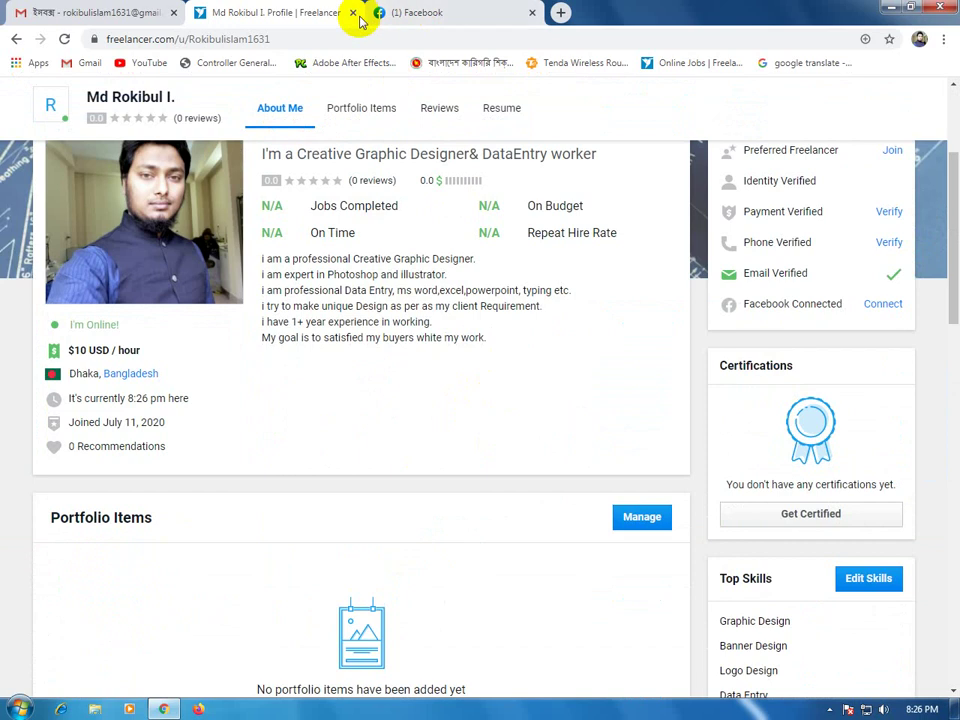
scroll(461, 407, "up", 3)
mouse_move(462, 411)
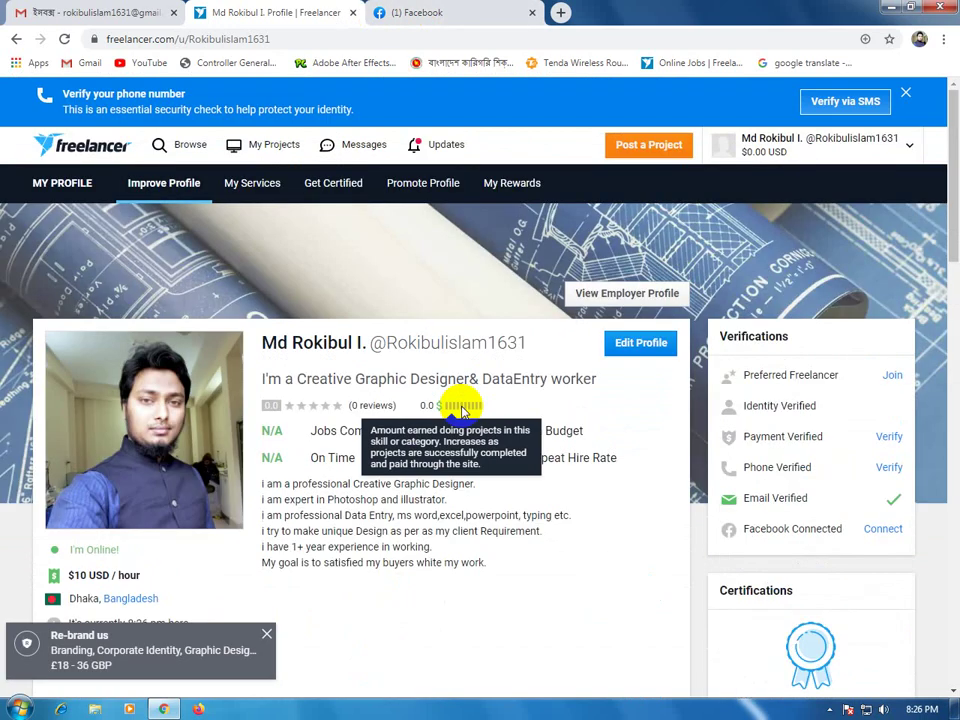